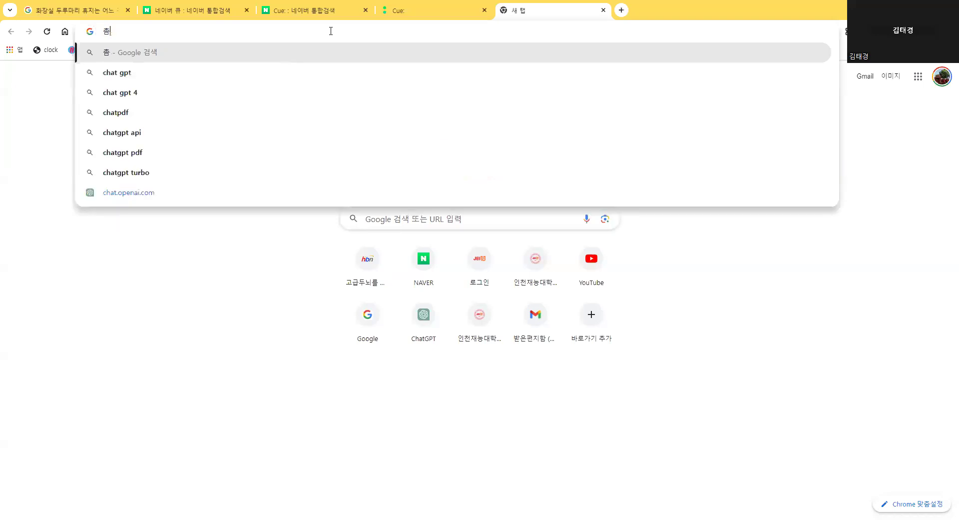
Open chat.openai.com and check which models are available in the model list.
{"action": "type", "text": "chat"}
{"action": "key", "text": "Return"}
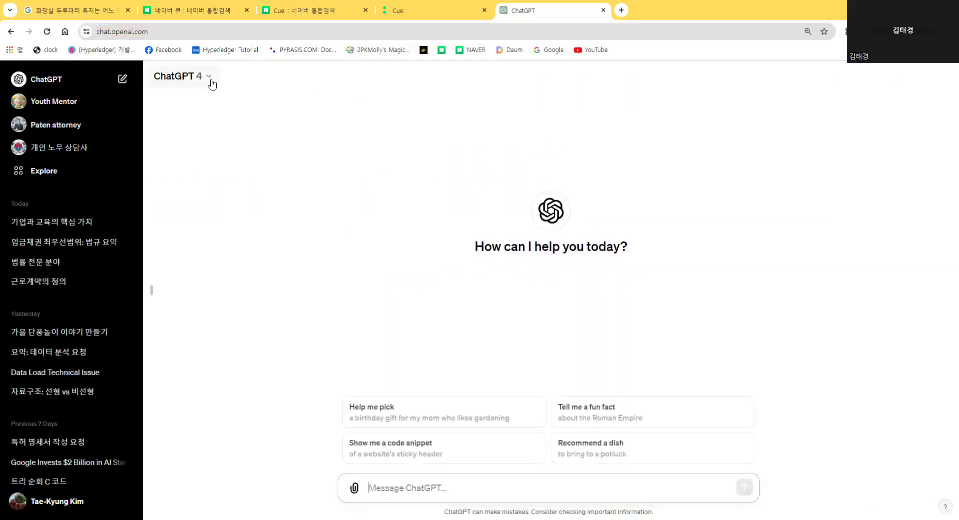
{"action": "left_click", "coordinate": [208, 78]}
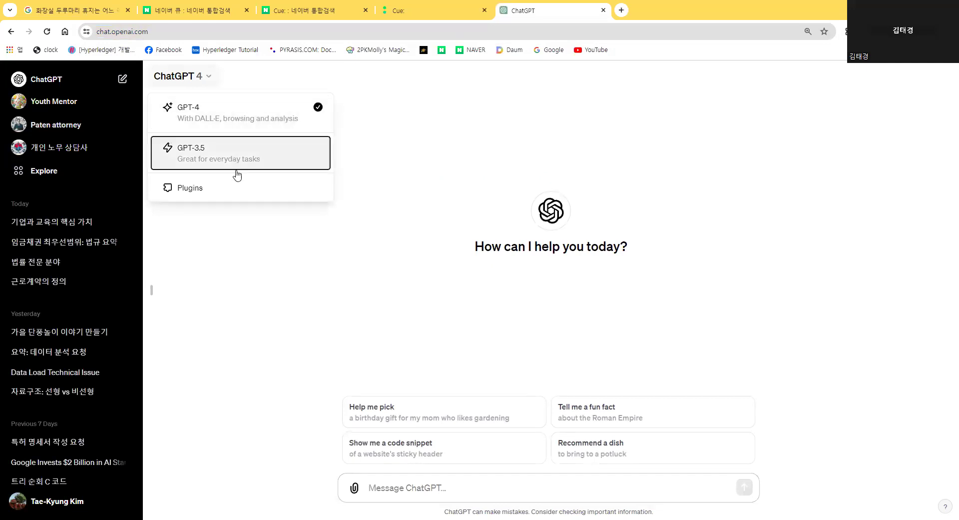
{"action": "left_click", "coordinate": [380, 178]}
Reload chat.openai.com and show the list of models, including GPT-4, GPT-3.5 and Plugins.
{"action": "left_click", "coordinate": [378, 35]}
{"action": "key", "text": "Return"}
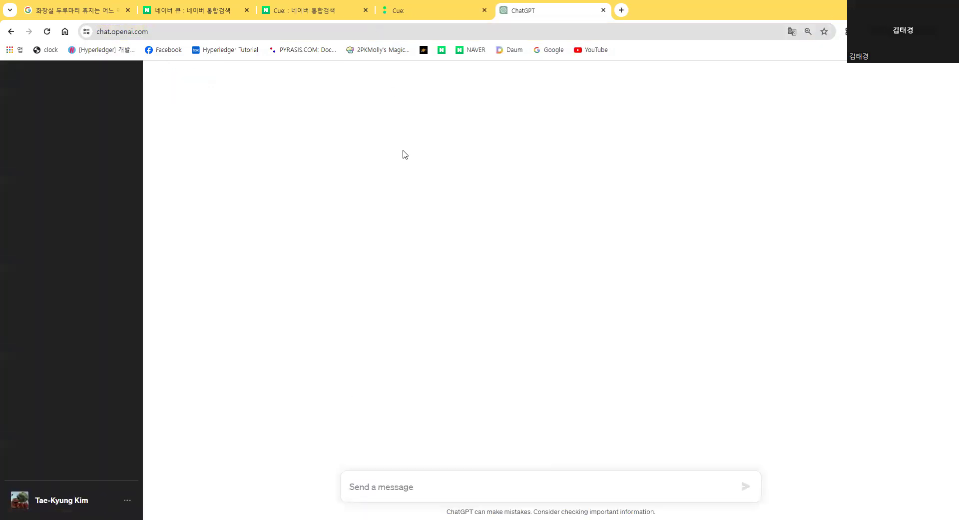
{"action": "left_click", "coordinate": [215, 32]}
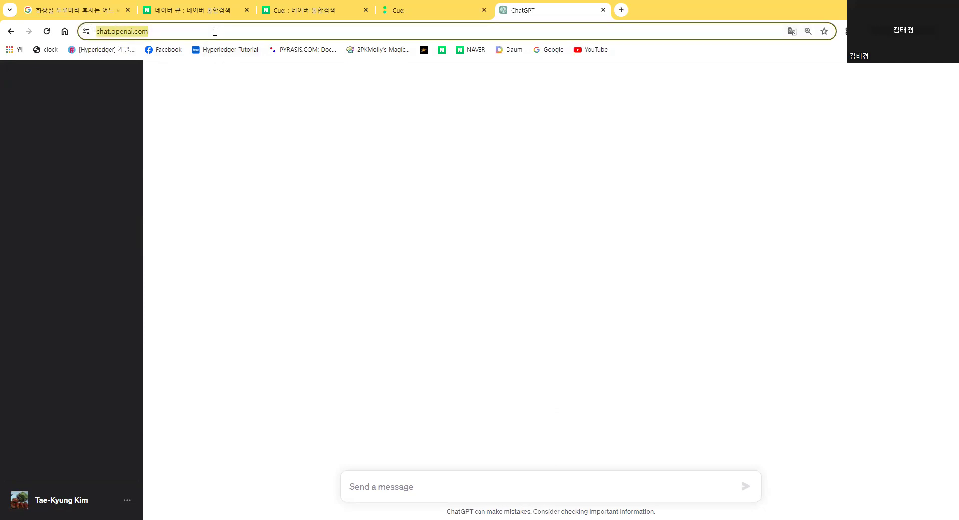
{"action": "key", "text": "Return"}
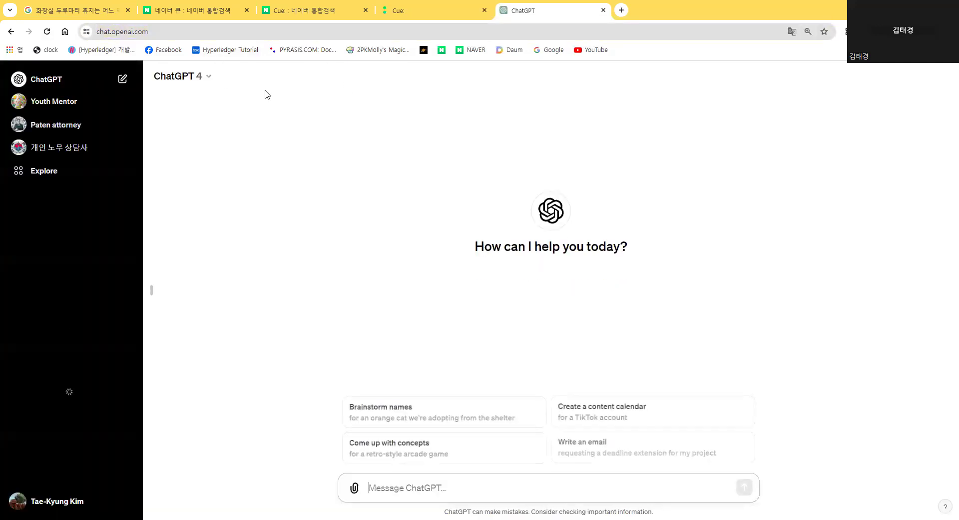
{"action": "left_click", "coordinate": [207, 79]}
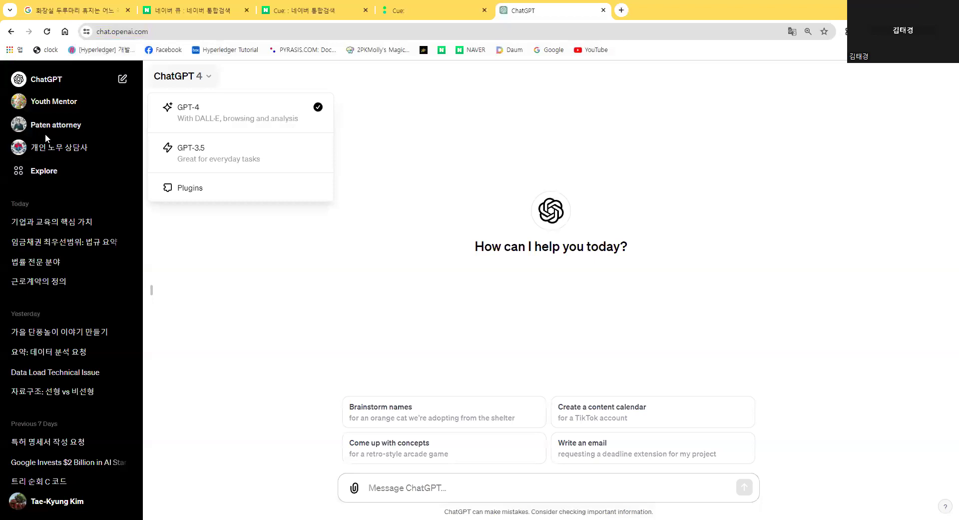
Mark the GPT-4 entry and its DALL-E, browsing and analysis features with the annotation pen, and clear the marks.
{"action": "mouse_move", "coordinate": [203, 107]}
{"action": "left_mouse_down"}
{"action": "mouse_move", "coordinate": [274, 126]}
{"action": "mouse_move", "coordinate": [297, 107]}
{"action": "mouse_move", "coordinate": [285, 127]}
{"action": "left_mouse_up"}
{"action": "mouse_move", "coordinate": [177, 123]}
{"action": "left_mouse_down"}
{"action": "mouse_move", "coordinate": [198, 122]}
{"action": "mouse_move", "coordinate": [173, 98]}
{"action": "mouse_move", "coordinate": [158, 113]}
{"action": "mouse_move", "coordinate": [211, 107]}
{"action": "left_mouse_up"}
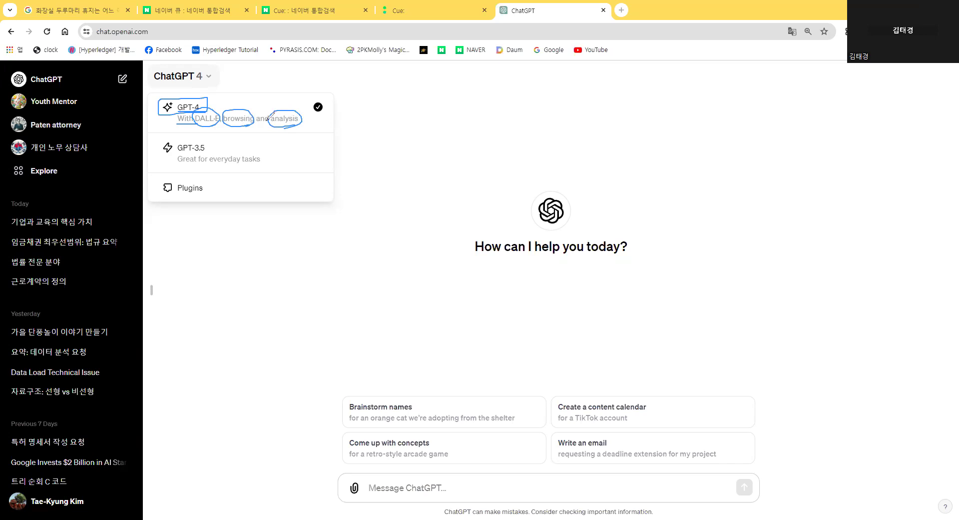
{"action": "mouse_move", "coordinate": [306, 125]}
{"action": "left_mouse_down"}
{"action": "mouse_move", "coordinate": [171, 125]}
{"action": "mouse_move", "coordinate": [203, 87]}
{"action": "mouse_move", "coordinate": [314, 88]}
{"action": "mouse_move", "coordinate": [300, 128]}
{"action": "mouse_move", "coordinate": [177, 129]}
{"action": "left_mouse_up"}
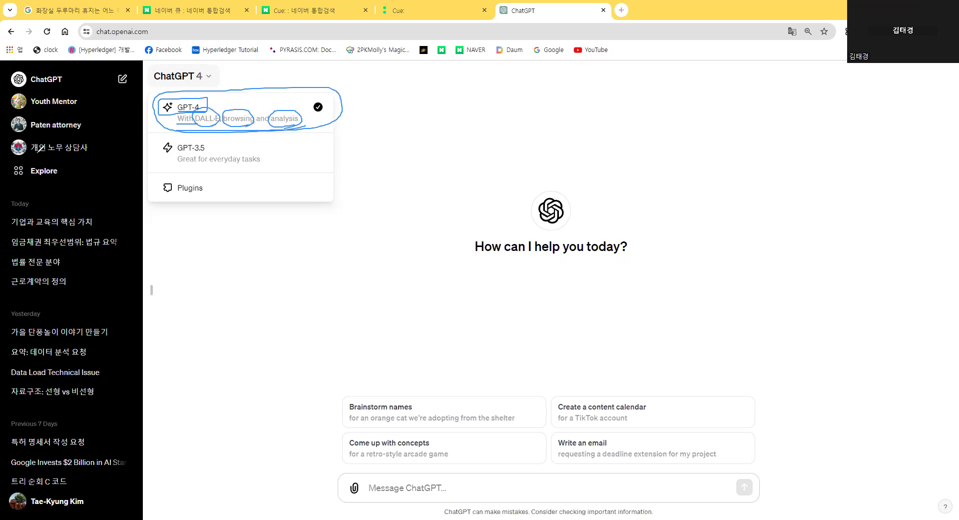
{"action": "key", "text": "e"}
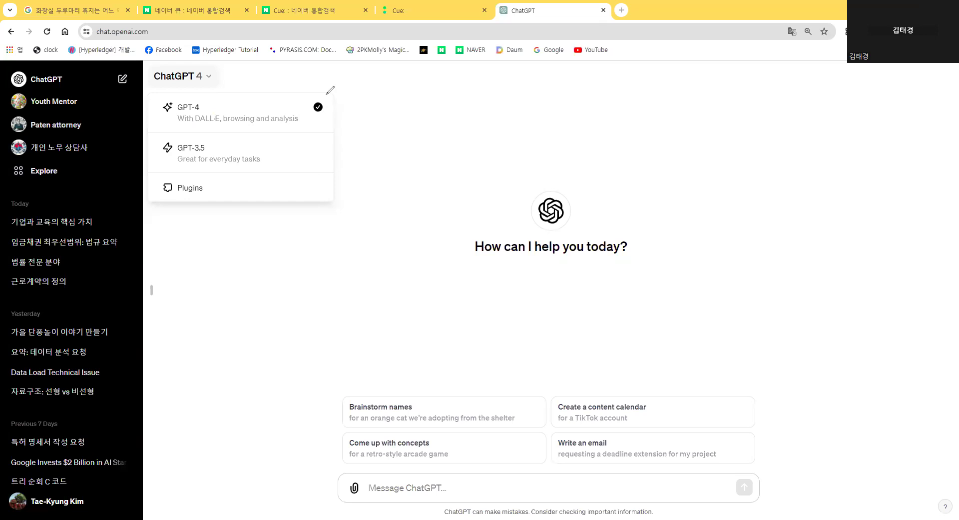
Attach the sat_data spreadsheet from the course materials folder to a new GPT-4 message.
{"action": "left_click", "coordinate": [399, 493]}
{"action": "left_click", "coordinate": [354, 488]}
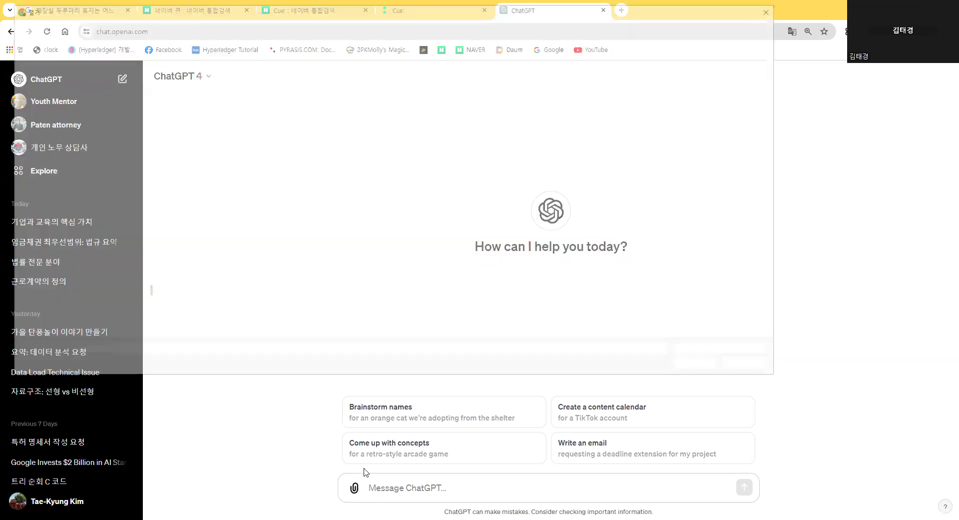
{"action": "scroll", "coordinate": [140, 309], "scroll_direction": "down", "scroll_amount": 3}
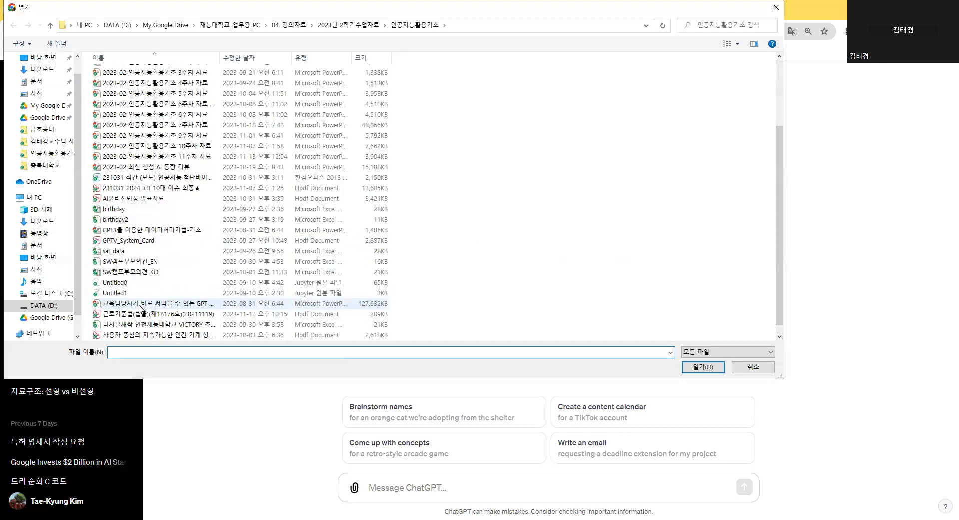
{"action": "left_click", "coordinate": [122, 252]}
{"action": "double_click", "coordinate": [122, 251]}
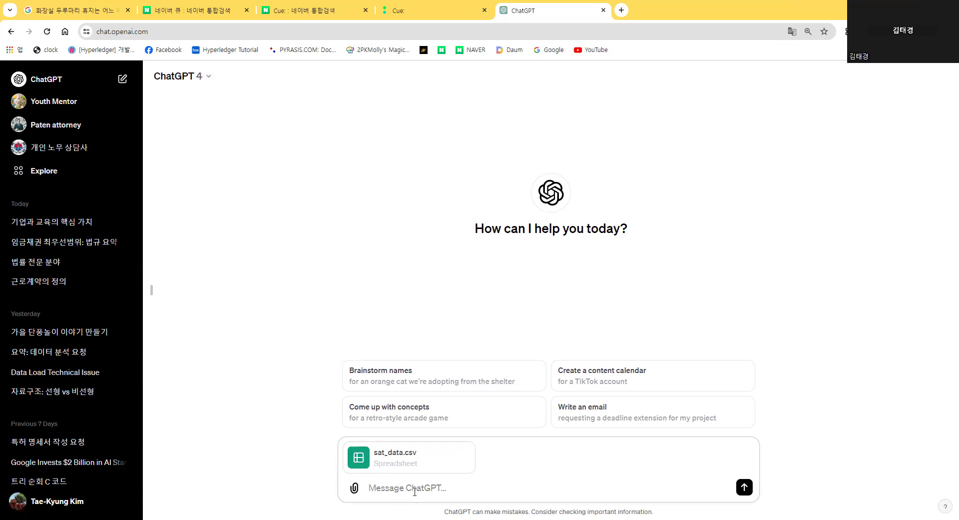
Send the prompt "이 데이터를 요약해서 설명해주세요. 한국어로 답변해주세요." with the attached spreadsheet.
{"action": "type", "text": "dl"}
{"action": "key", "text": "BackSpace"}
{"action": "key", "text": "BackSpace"}
{"action": "type", "text": "이 데이터를 요약"}
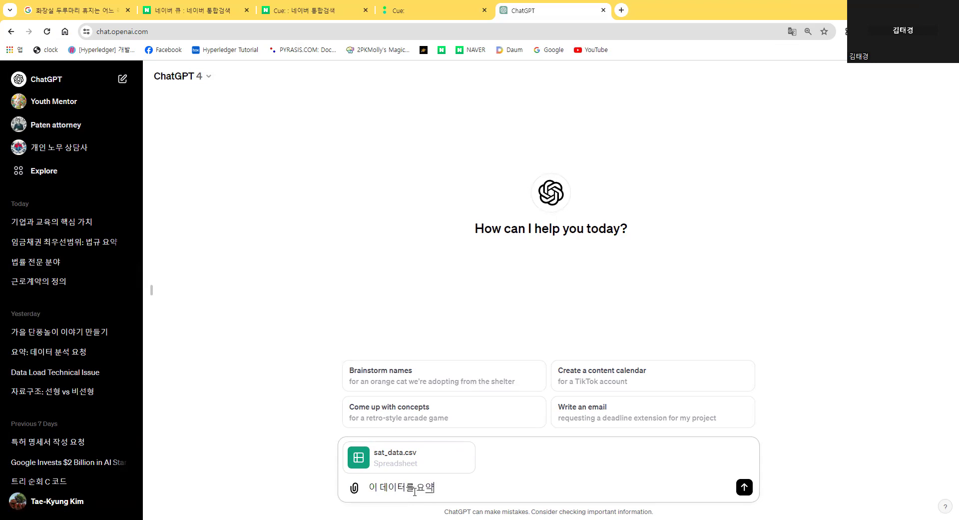
{"action": "type", "text": "해서 설명해주세요. 해"}
{"action": "type", "text": "국어로 답"}
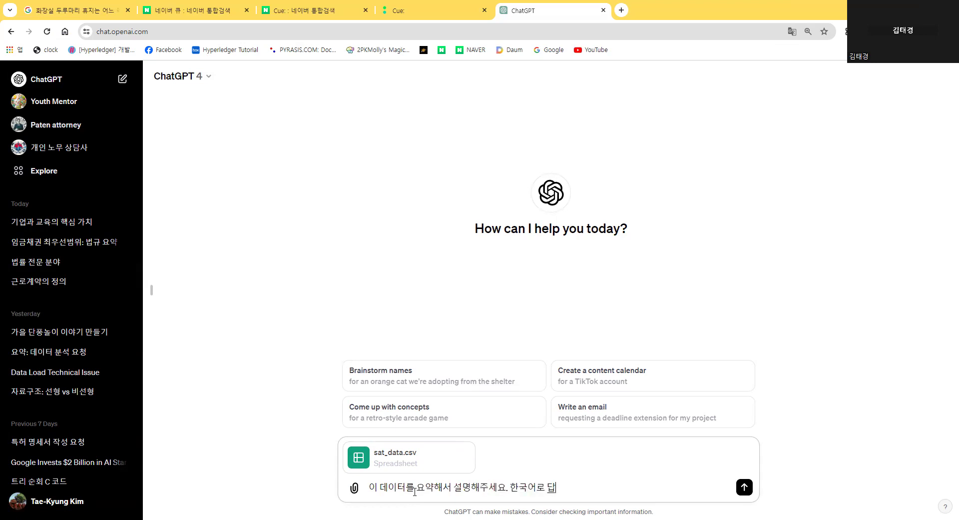
{"action": "type", "text": "변햊주세요."}
{"action": "key", "text": "Return"}
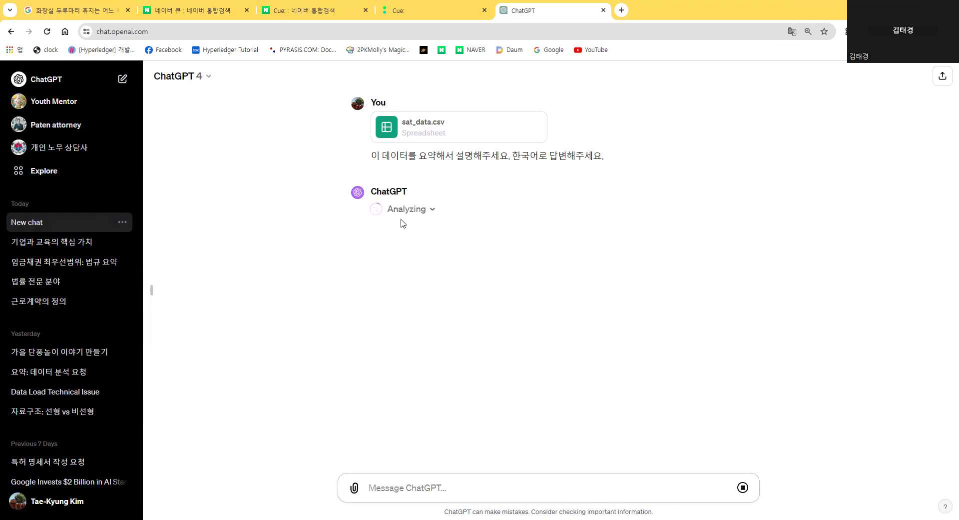
Examine the Python code and result rows of the data analysis, and read the Korean explanation of the dataset's columns and uses.
{"action": "left_click", "coordinate": [431, 209]}
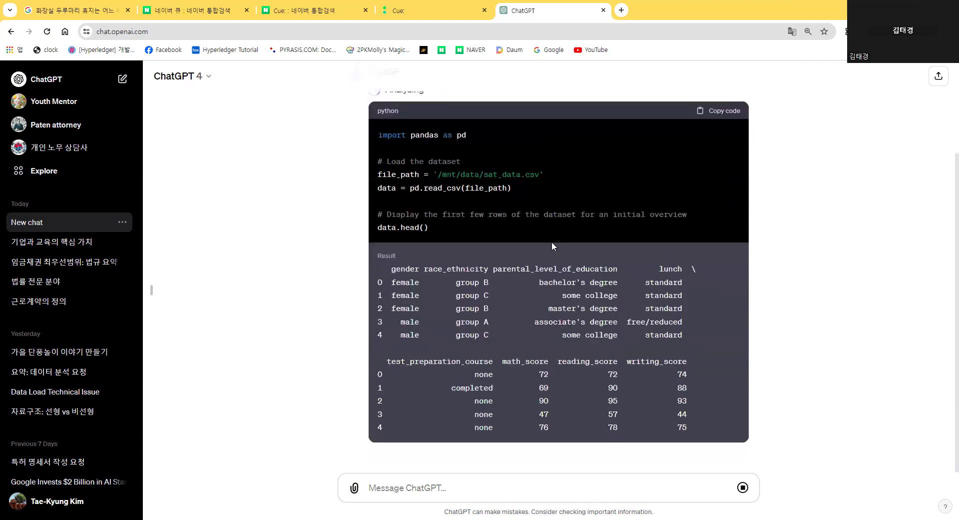
{"action": "left_click_drag", "start_coordinate": [392, 270], "coordinate": [660, 334]}
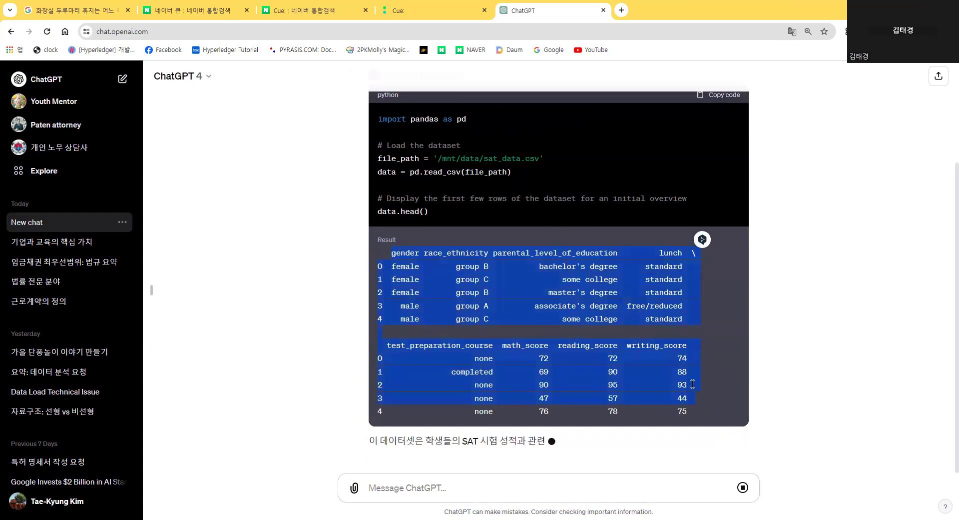
{"action": "scroll", "coordinate": [590, 332], "scroll_direction": "up", "scroll_amount": 2}
{"action": "left_click", "coordinate": [465, 173]}
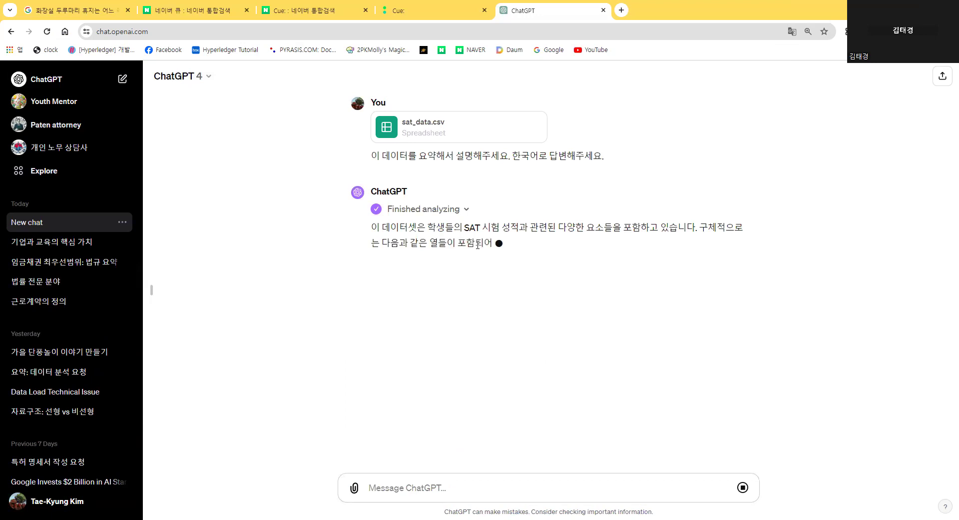
{"action": "left_click_drag", "start_coordinate": [458, 232], "coordinate": [503, 245]}
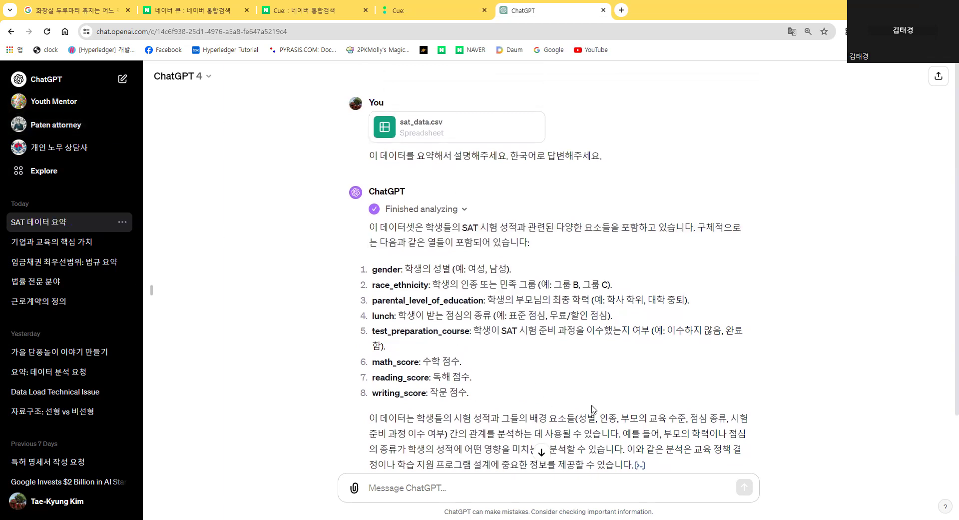
{"action": "scroll", "coordinate": [589, 411], "scroll_direction": "down", "scroll_amount": 2}
{"action": "scroll", "coordinate": [560, 402], "scroll_direction": "up", "scroll_amount": 2}
{"action": "scroll", "coordinate": [499, 340], "scroll_direction": "down", "scroll_amount": 1}
{"action": "scroll", "coordinate": [500, 340], "scroll_direction": "down", "scroll_amount": 2}
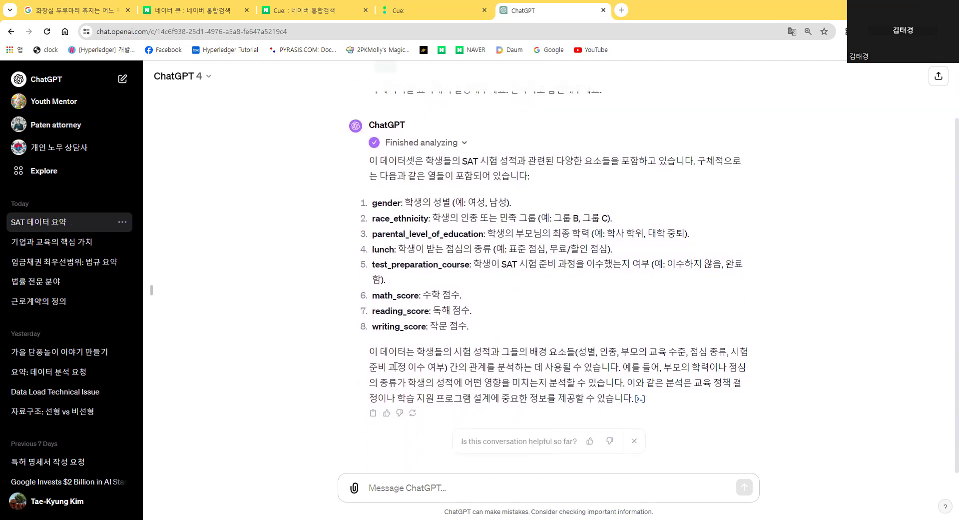
Attach the mb JPG photo from the Downloads folder to the next message.
{"action": "left_click", "coordinate": [354, 488]}
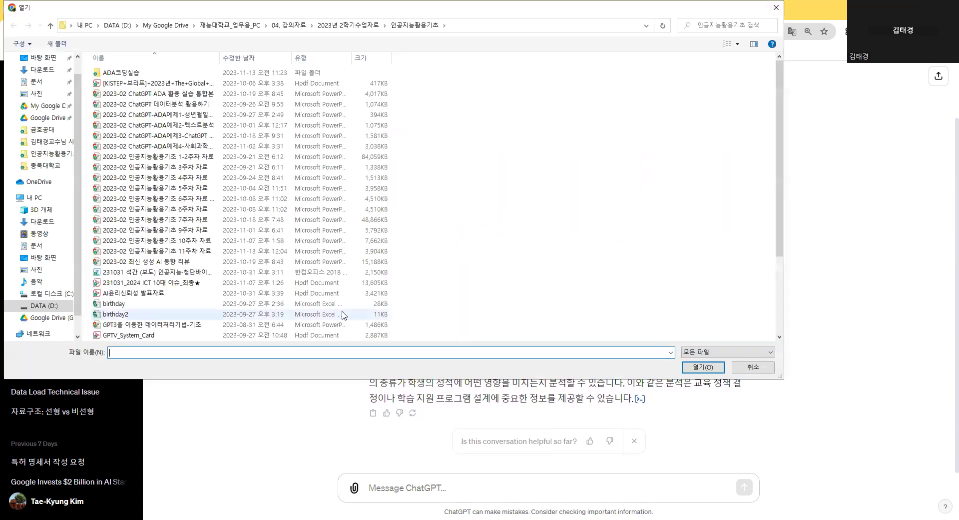
{"action": "left_click", "coordinate": [45, 73]}
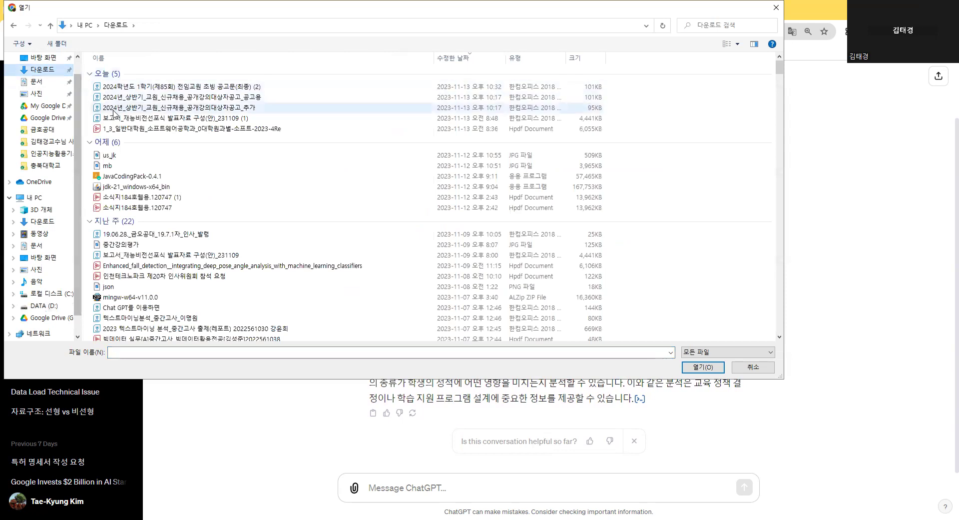
{"action": "left_click", "coordinate": [111, 167]}
{"action": "double_click", "coordinate": [108, 167]}
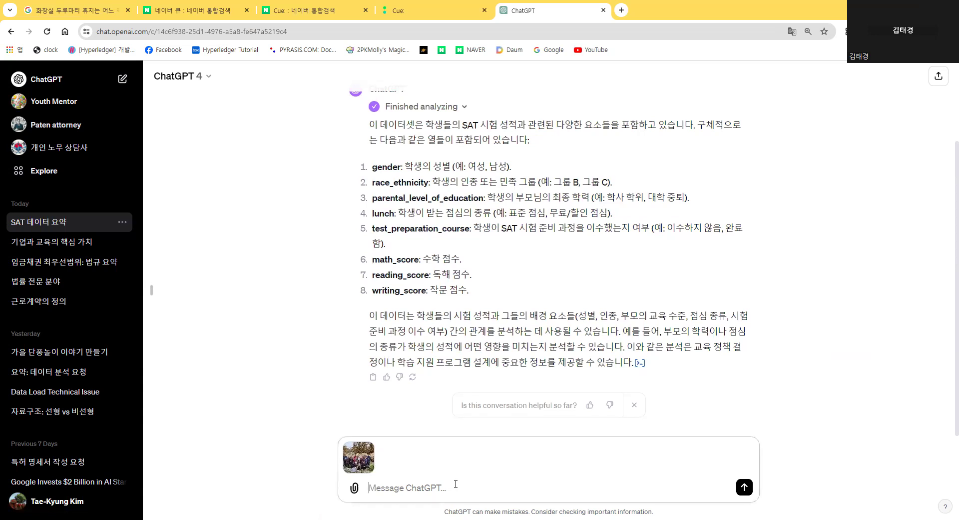
Send the prompt "이 사진을 디즈니 만화 형식으로 그려주세요." with the attached photo.
{"action": "type", "text": "이 사진의"}
{"action": "type", "text": "디즈"}
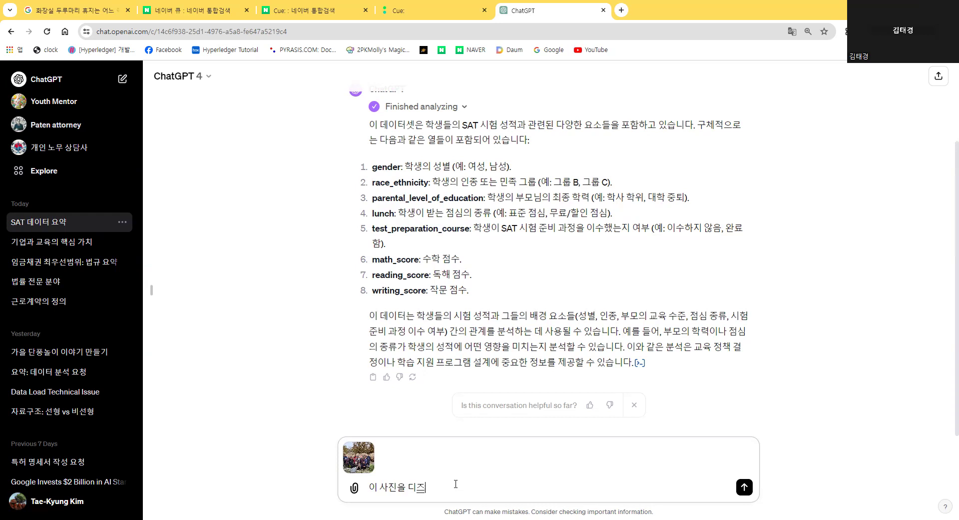
{"action": "type", "text": "니 만화 혀형식으로 글"}
{"action": "type", "text": "려주세요."}
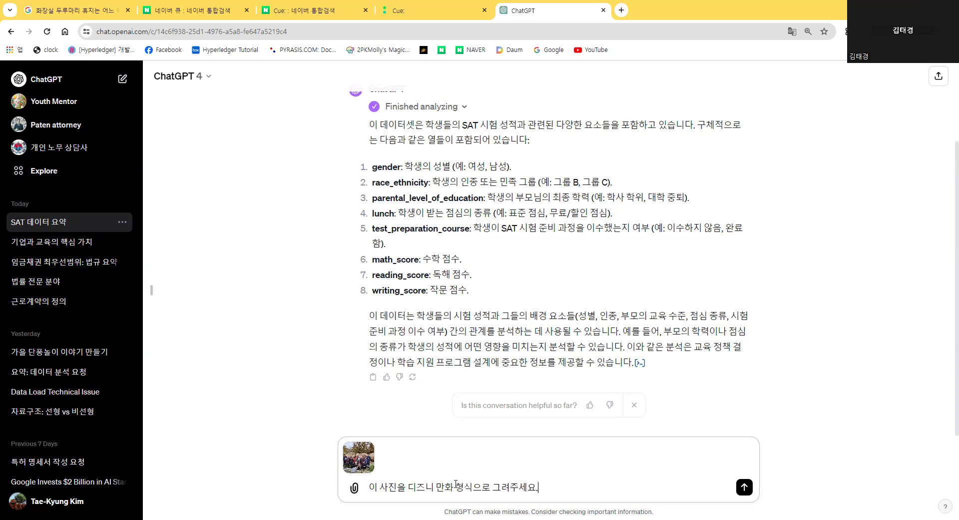
{"action": "key", "text": "Return"}
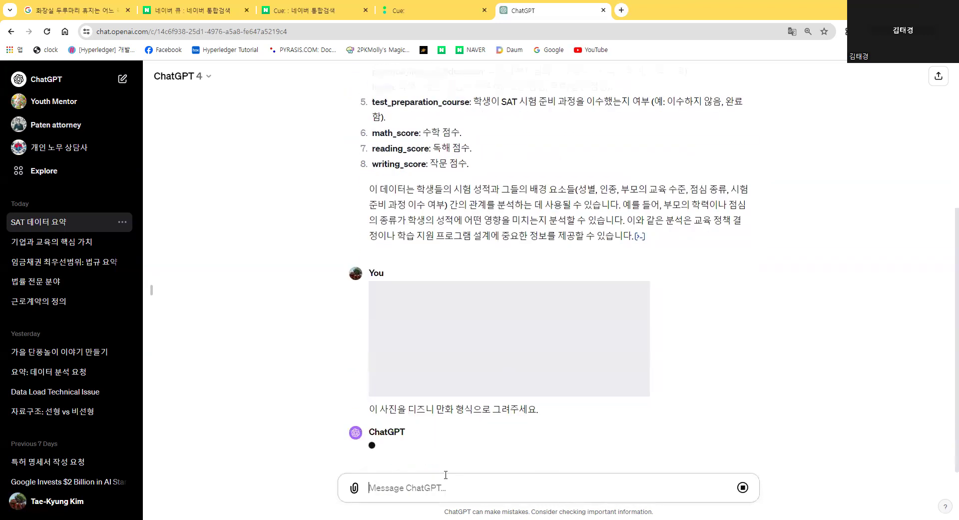
Look back over the spreadsheet request and its answer, and return to the photo request.
{"action": "scroll", "coordinate": [477, 382], "scroll_direction": "up", "scroll_amount": 3}
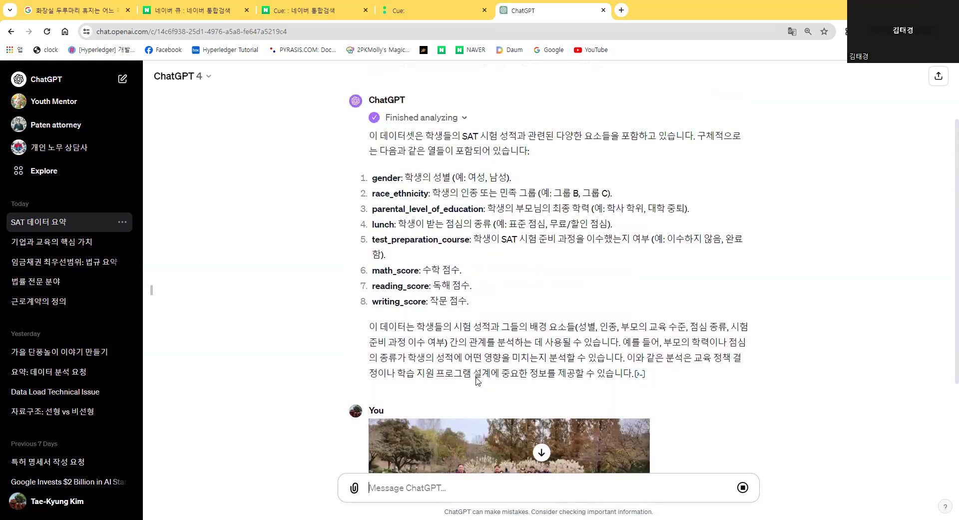
{"action": "scroll", "coordinate": [477, 382], "scroll_direction": "up", "scroll_amount": 2}
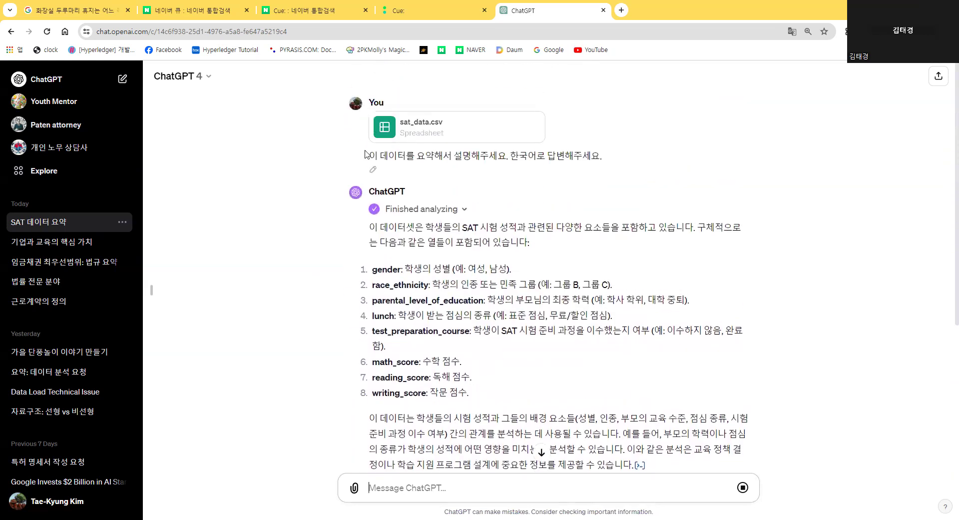
{"action": "scroll", "coordinate": [525, 264], "scroll_direction": "down", "scroll_amount": 5}
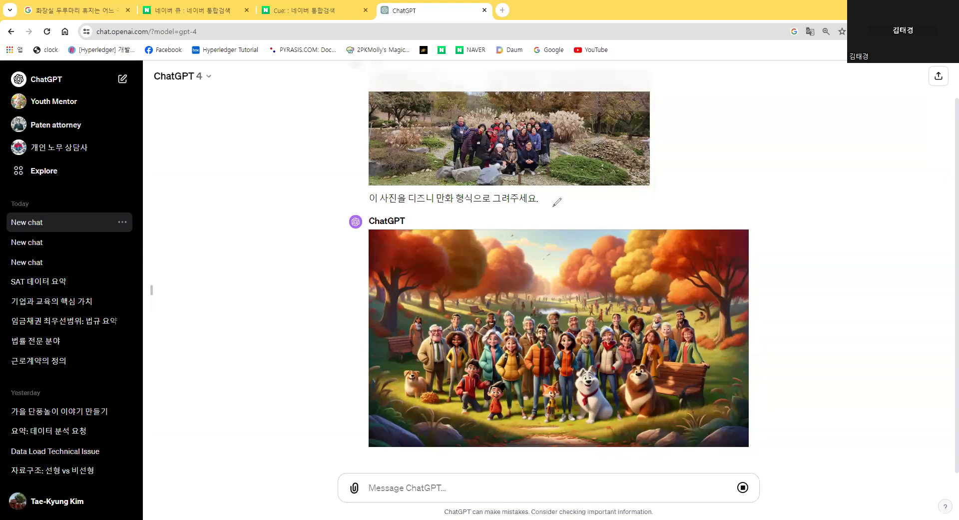
Circle the photo prompt, the people in the photo and the generated cartoon group with the annotation pen, and clear the marks.
{"action": "mouse_move", "coordinate": [463, 212]}
{"action": "left_mouse_down"}
{"action": "mouse_move", "coordinate": [349, 193]}
{"action": "mouse_move", "coordinate": [554, 193]}
{"action": "mouse_move", "coordinate": [511, 211]}
{"action": "left_mouse_up"}
{"action": "left_click_drag", "start_coordinate": [456, 113], "coordinate": [547, 169]}
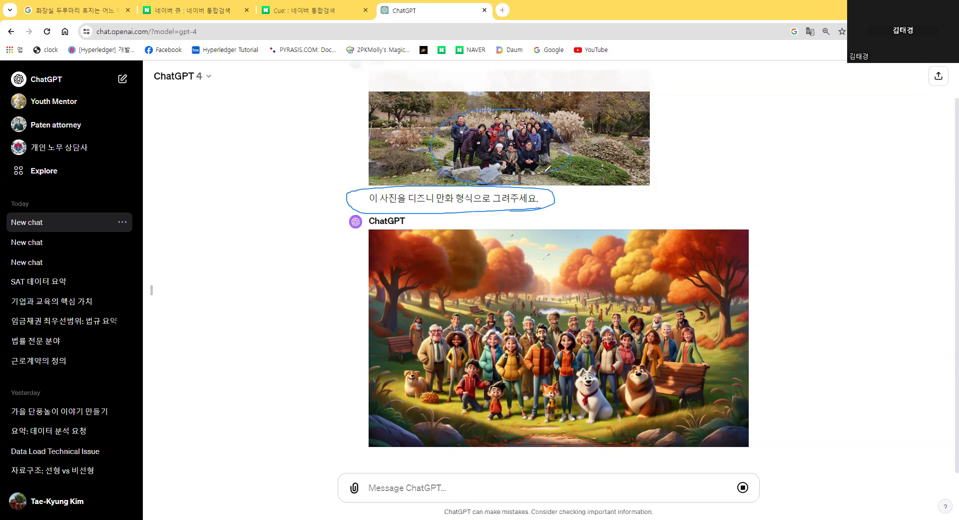
{"action": "mouse_move", "coordinate": [698, 417]}
{"action": "left_mouse_down"}
{"action": "mouse_move", "coordinate": [542, 423]}
{"action": "mouse_move", "coordinate": [403, 392]}
{"action": "mouse_move", "coordinate": [430, 297]}
{"action": "mouse_move", "coordinate": [591, 279]}
{"action": "mouse_move", "coordinate": [686, 293]}
{"action": "mouse_move", "coordinate": [732, 343]}
{"action": "left_mouse_up"}
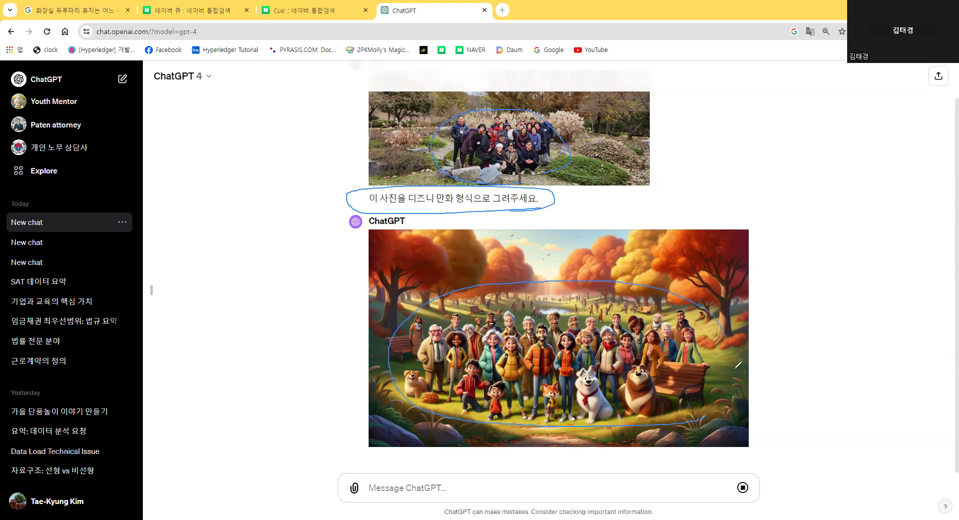
{"action": "mouse_move", "coordinate": [629, 419]}
{"action": "left_mouse_down"}
{"action": "mouse_move", "coordinate": [454, 430]}
{"action": "mouse_move", "coordinate": [395, 330]}
{"action": "mouse_move", "coordinate": [464, 284]}
{"action": "left_mouse_up"}
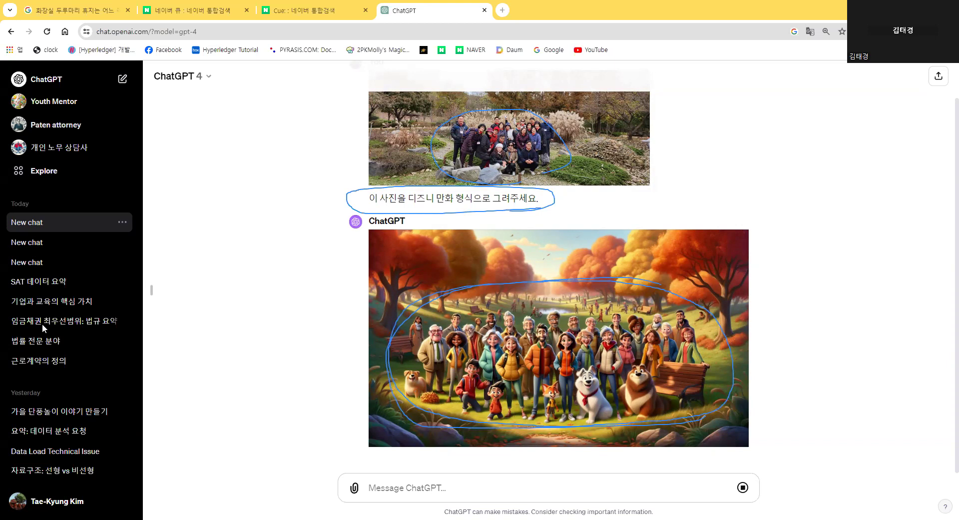
{"action": "key", "text": "e"}
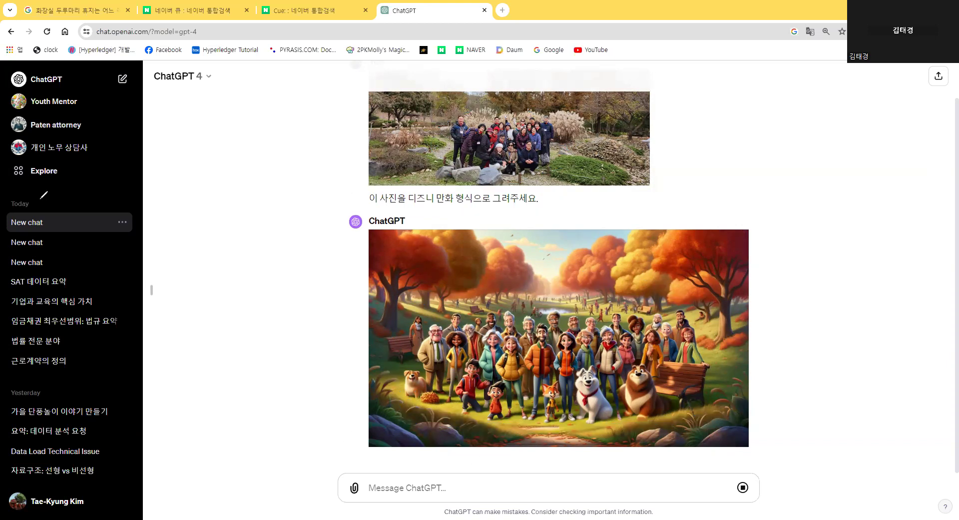
Attach the PDF 근로기준법(법률)(제18176호)(20211119) from the 인공지능활용기초 folder to the next message.
{"action": "left_click", "coordinate": [354, 489]}
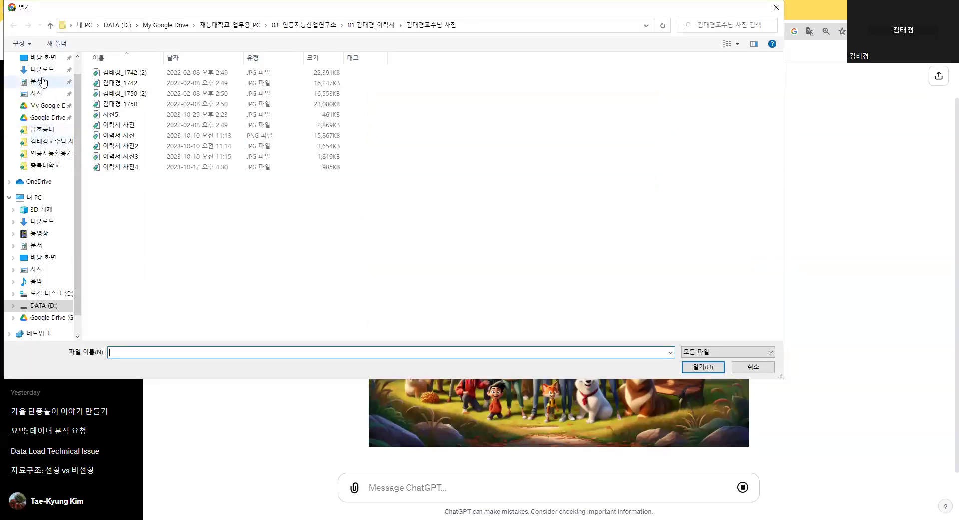
{"action": "left_click", "coordinate": [60, 69]}
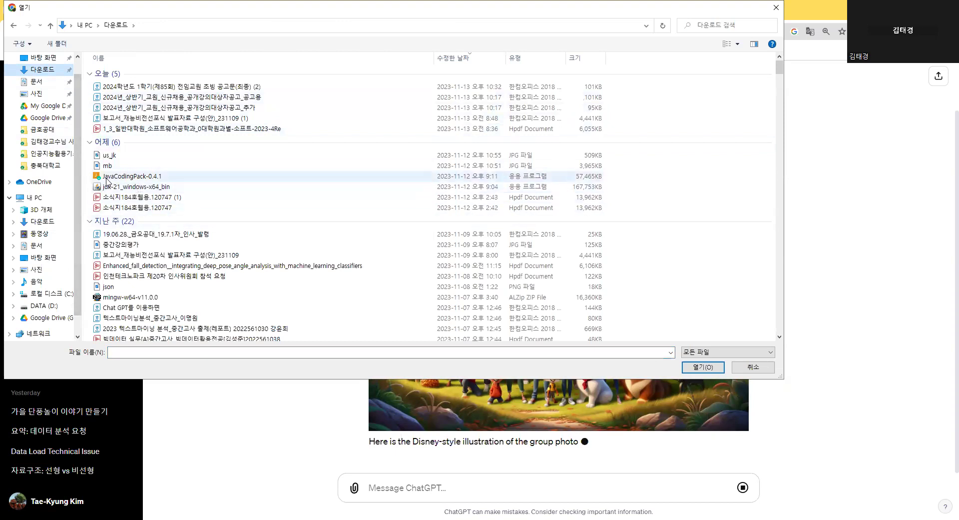
{"action": "left_click", "coordinate": [50, 154]}
{"action": "scroll", "coordinate": [183, 250], "scroll_direction": "down", "scroll_amount": 1}
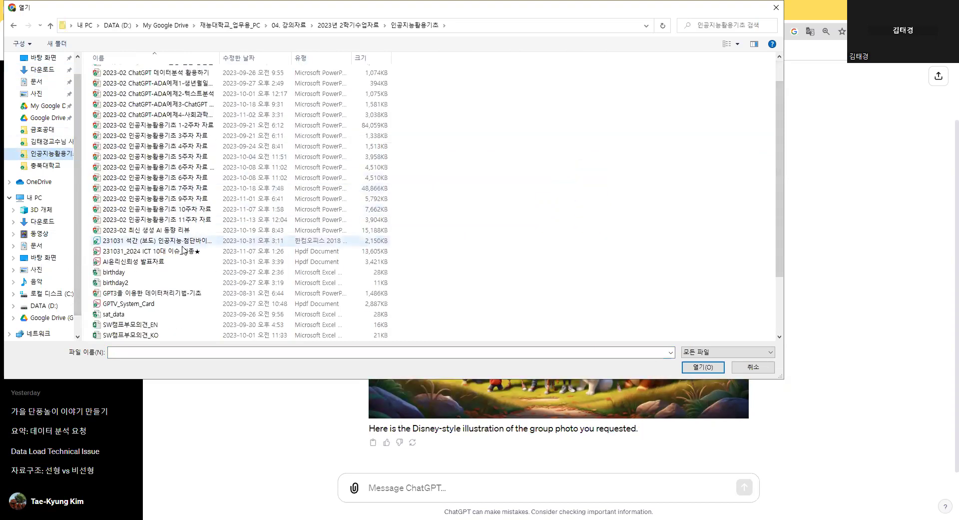
{"action": "scroll", "coordinate": [183, 250], "scroll_direction": "down", "scroll_amount": 2}
{"action": "scroll", "coordinate": [184, 251], "scroll_direction": "up", "scroll_amount": 4}
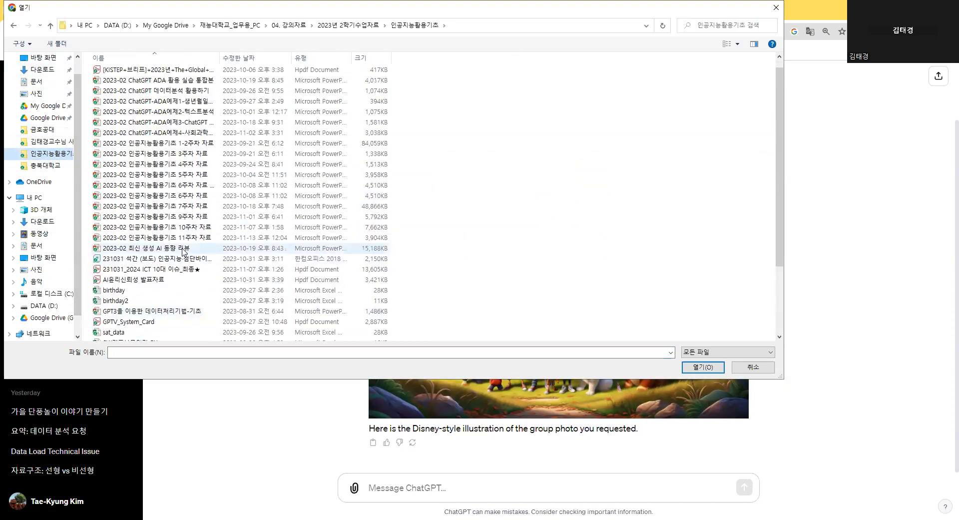
{"action": "scroll", "coordinate": [187, 269], "scroll_direction": "down", "scroll_amount": 4}
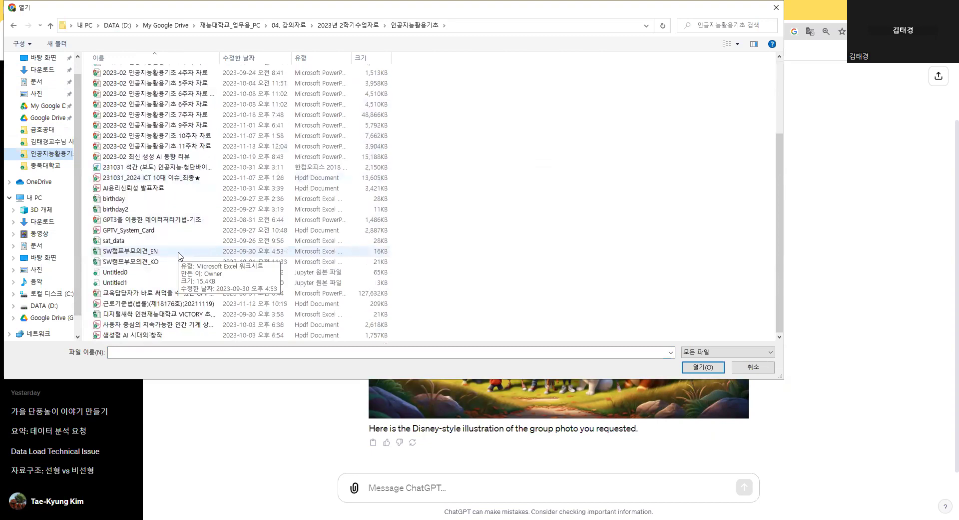
{"action": "left_click", "coordinate": [163, 305]}
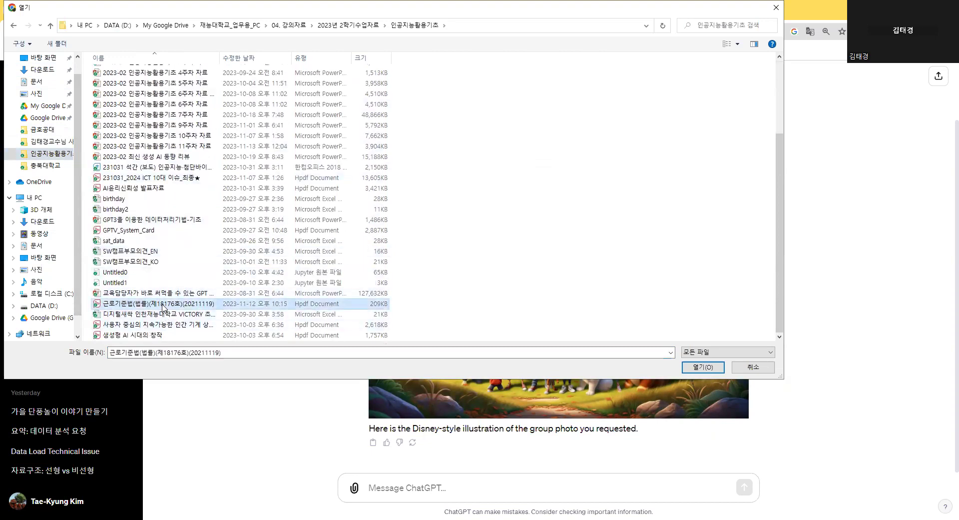
{"action": "key", "text": "Return"}
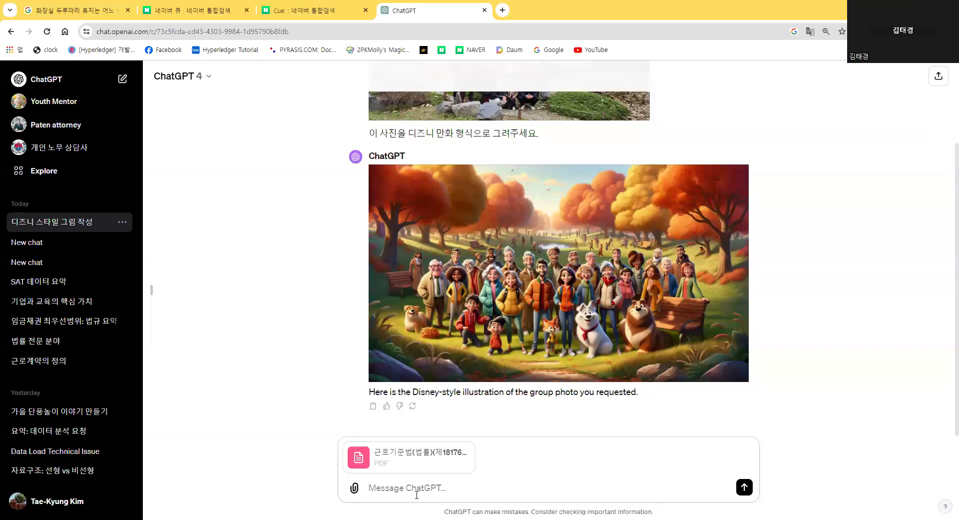
Send the prompt "첨부한 근로기준법에 의하면 근로기준법상 임금채권의 소멸시효기간은 언제까지인가요?" with the attached PDF, and regenerate the response.
{"action": "type", "text": "이"}
{"action": "key", "text": "BackSpace"}
{"action": "type", "text": "첨부한 근"}
{"action": "type", "text": "로"}
{"action": "type", "text": "기준법에 의"}
{"action": "type", "text": "하며"}
{"action": "type", "text": " 근로"}
{"action": "type", "text": "기준법새"}
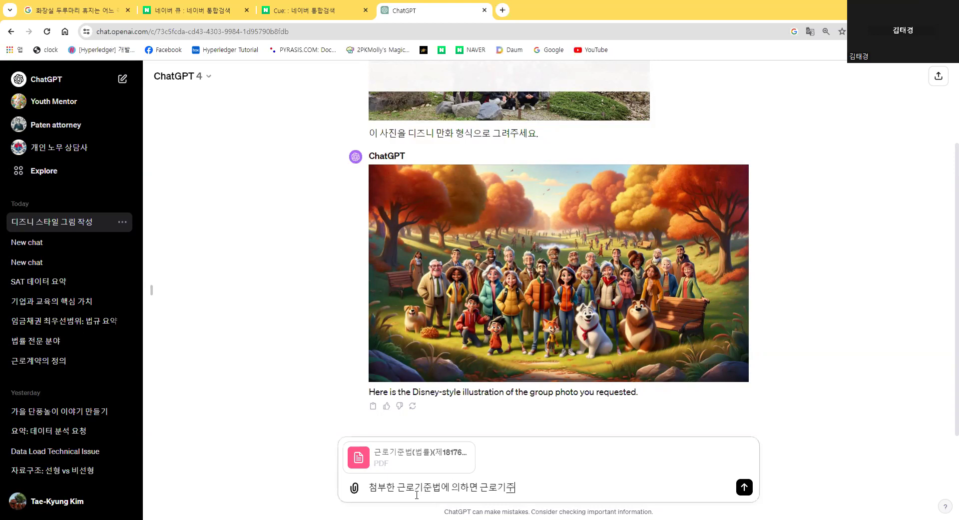
{"action": "type", "text": " 임금채권의 소멸시효"}
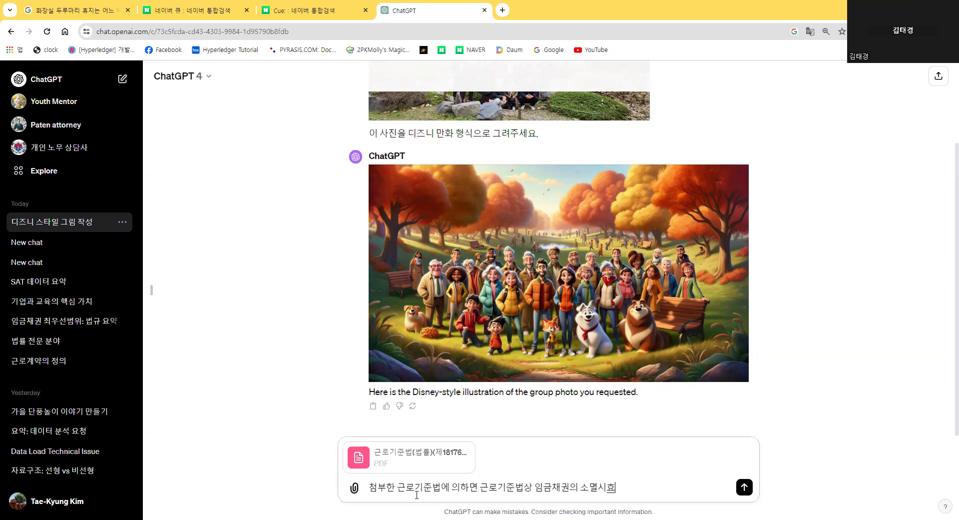
{"action": "type", "text": "기간의"}
{"action": "type", "text": " 언제까지"}
{"action": "type", "text": "인가요?"}
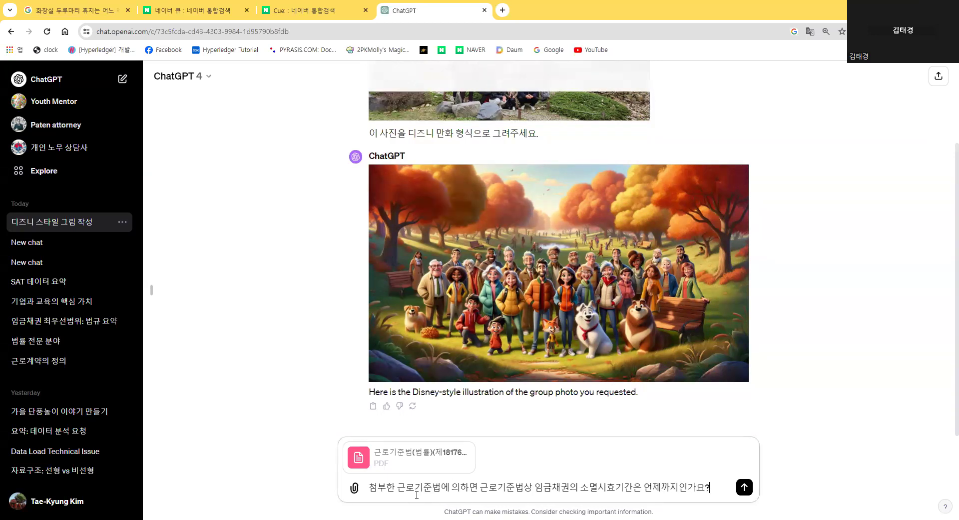
{"action": "key", "text": "Return"}
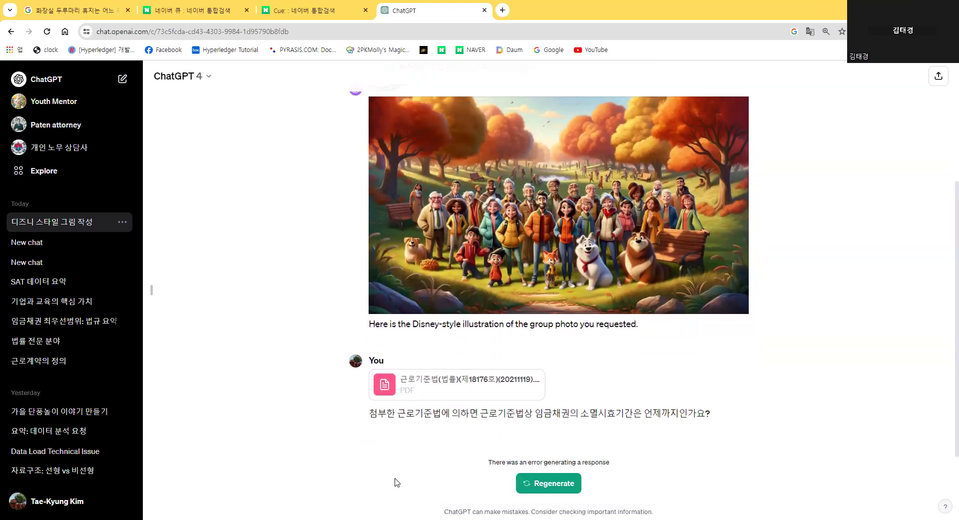
{"action": "left_click", "coordinate": [544, 487]}
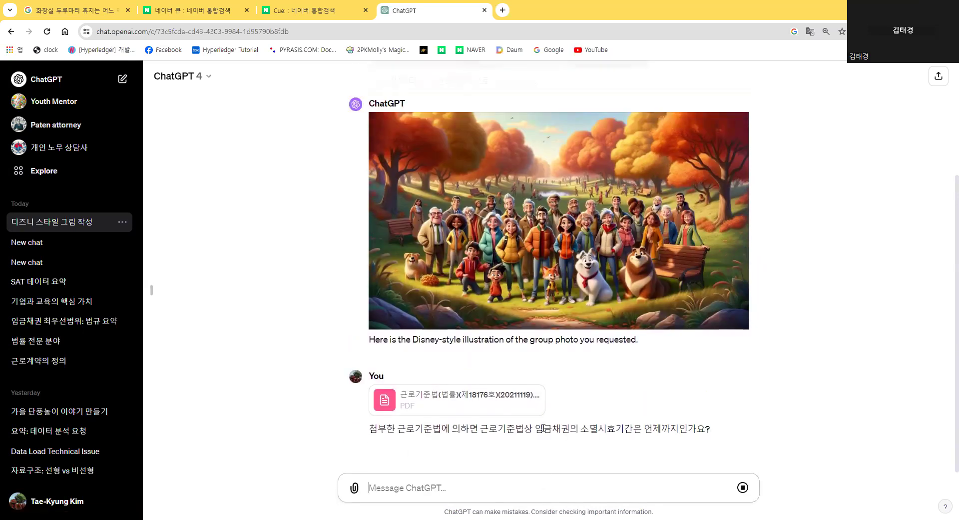
Handwrite the ringed flow "Data분석 → 그림생성 → text검색" with the annotation pen, circle the ChatGPT 4 label, and clear the marks.
{"action": "mouse_move", "coordinate": [376, 354]}
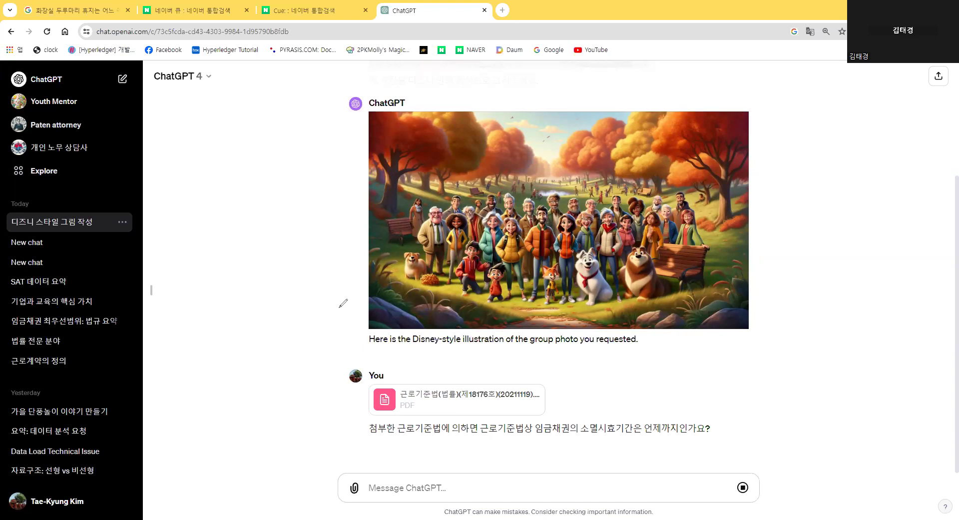
{"action": "left_click_drag", "start_coordinate": [233, 184], "coordinate": [234, 220]}
{"action": "mouse_move", "coordinate": [233, 184]}
{"action": "left_mouse_down"}
{"action": "mouse_move", "coordinate": [245, 196]}
{"action": "mouse_move", "coordinate": [226, 220]}
{"action": "mouse_move", "coordinate": [271, 214]}
{"action": "mouse_move", "coordinate": [270, 201]}
{"action": "mouse_move", "coordinate": [291, 212]}
{"action": "left_mouse_up"}
{"action": "mouse_move", "coordinate": [302, 180]}
{"action": "left_mouse_down"}
{"action": "mouse_move", "coordinate": [302, 202]}
{"action": "mouse_move", "coordinate": [316, 192]}
{"action": "mouse_move", "coordinate": [313, 206]}
{"action": "mouse_move", "coordinate": [332, 206]}
{"action": "mouse_move", "coordinate": [338, 224]}
{"action": "left_mouse_up"}
{"action": "mouse_move", "coordinate": [274, 231]}
{"action": "left_mouse_down"}
{"action": "mouse_move", "coordinate": [274, 255]}
{"action": "mouse_move", "coordinate": [293, 258]}
{"action": "left_mouse_up"}
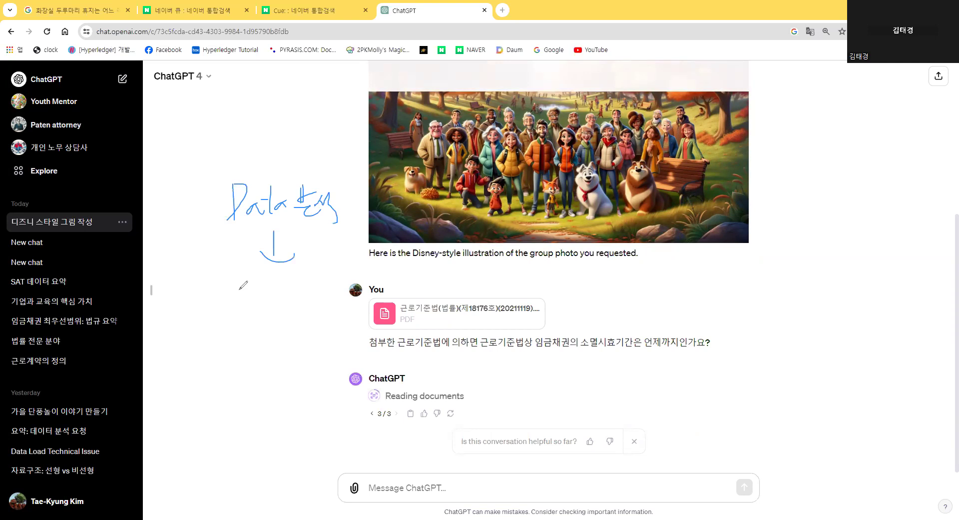
{"action": "mouse_move", "coordinate": [240, 290]}
{"action": "left_mouse_down"}
{"action": "mouse_move", "coordinate": [253, 303]}
{"action": "mouse_move", "coordinate": [274, 295]}
{"action": "left_mouse_up"}
{"action": "mouse_move", "coordinate": [267, 296]}
{"action": "left_mouse_down"}
{"action": "mouse_move", "coordinate": [321, 284]}
{"action": "mouse_move", "coordinate": [324, 300]}
{"action": "left_mouse_up"}
{"action": "mouse_move", "coordinate": [271, 327]}
{"action": "left_mouse_down"}
{"action": "mouse_move", "coordinate": [260, 397]}
{"action": "mouse_move", "coordinate": [316, 381]}
{"action": "mouse_move", "coordinate": [323, 399]}
{"action": "mouse_move", "coordinate": [335, 399]}
{"action": "mouse_move", "coordinate": [328, 417]}
{"action": "mouse_move", "coordinate": [189, 238]}
{"action": "left_mouse_up"}
{"action": "mouse_move", "coordinate": [196, 205]}
{"action": "left_mouse_down"}
{"action": "mouse_move", "coordinate": [261, 170]}
{"action": "mouse_move", "coordinate": [355, 316]}
{"action": "mouse_move", "coordinate": [328, 430]}
{"action": "mouse_move", "coordinate": [295, 439]}
{"action": "left_mouse_up"}
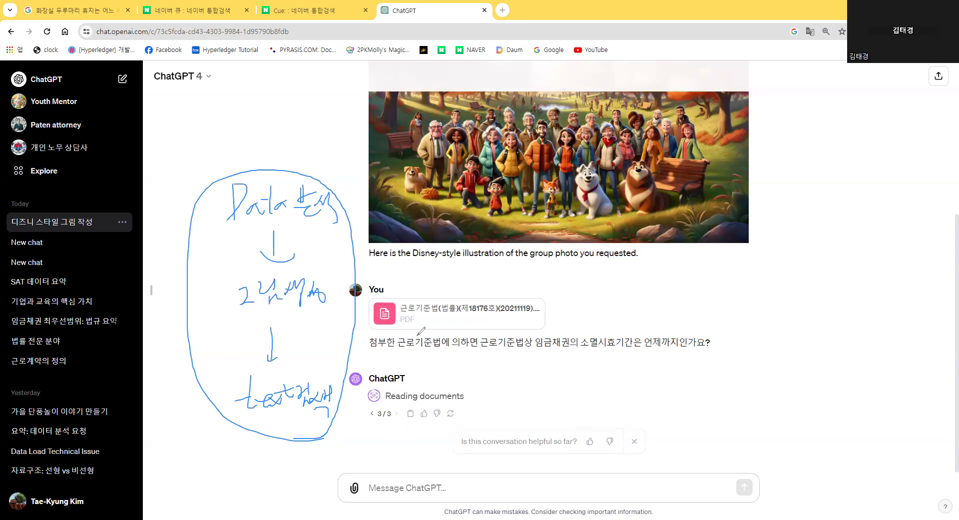
{"action": "mouse_move", "coordinate": [169, 85]}
{"action": "left_mouse_down"}
{"action": "mouse_move", "coordinate": [228, 70]}
{"action": "mouse_move", "coordinate": [159, 64]}
{"action": "mouse_move", "coordinate": [155, 81]}
{"action": "mouse_move", "coordinate": [208, 85]}
{"action": "left_mouse_up"}
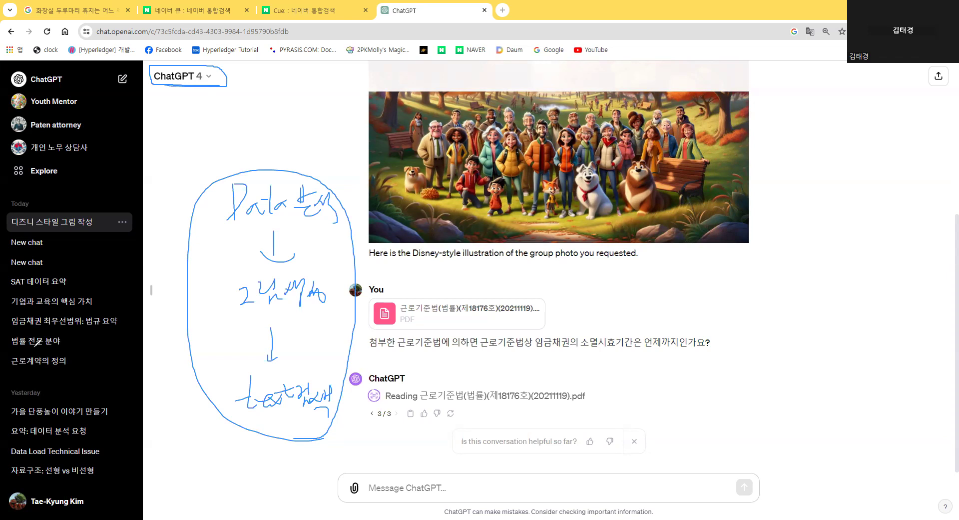
{"action": "key", "text": "e"}
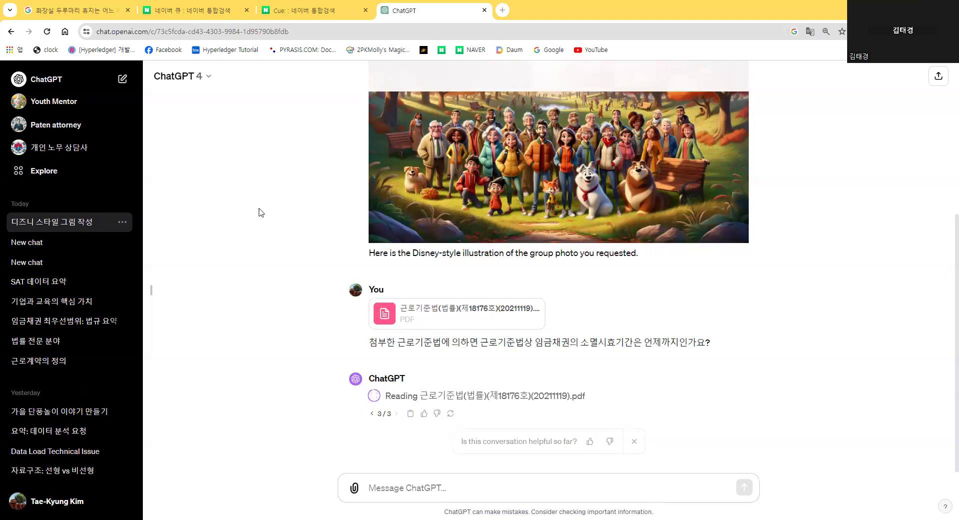
Start a new chat, circle Explore with the annotation pen and clear the mark, and open the Explore page.
{"action": "left_click", "coordinate": [123, 79]}
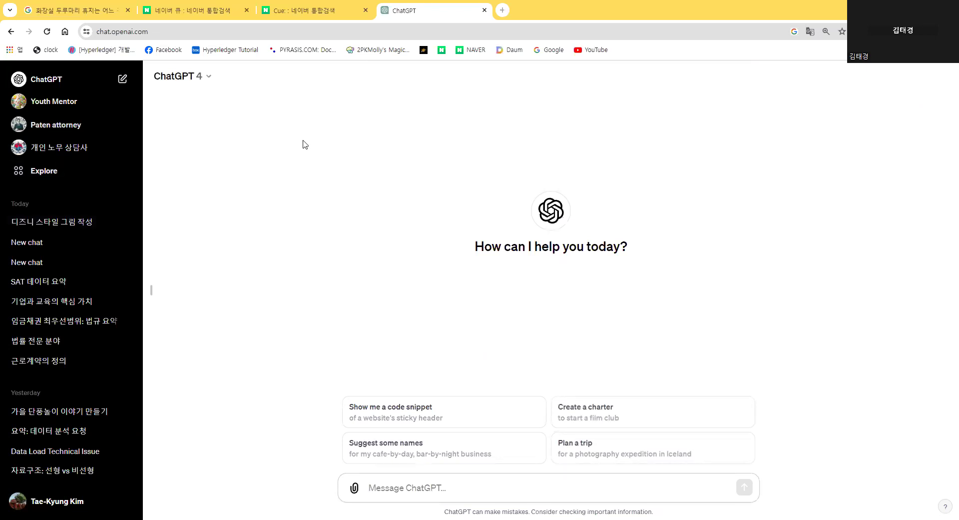
{"action": "mouse_move", "coordinate": [11, 160]}
{"action": "left_mouse_down"}
{"action": "mouse_move", "coordinate": [82, 173]}
{"action": "mouse_move", "coordinate": [28, 184]}
{"action": "mouse_move", "coordinate": [4, 173]}
{"action": "mouse_move", "coordinate": [75, 168]}
{"action": "mouse_move", "coordinate": [57, 185]}
{"action": "mouse_move", "coordinate": [7, 170]}
{"action": "left_mouse_up"}
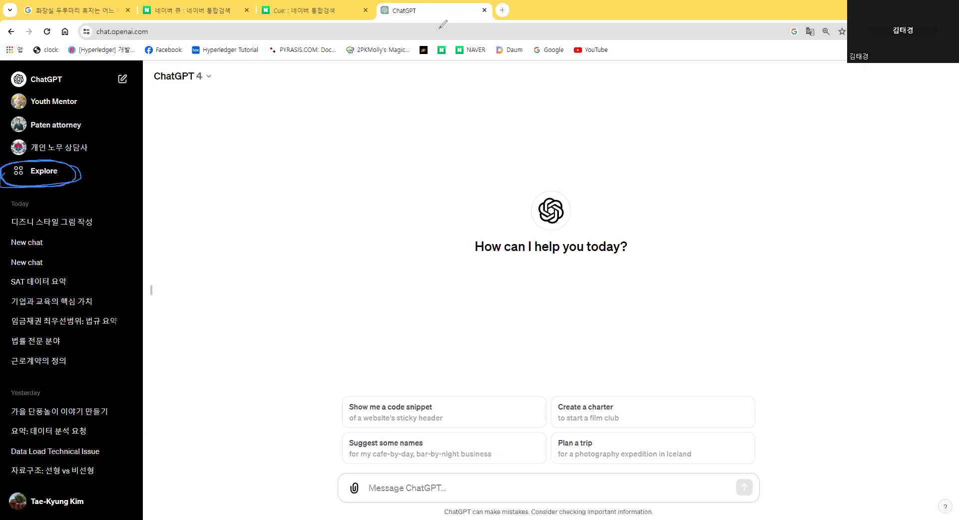
{"action": "key", "text": "e"}
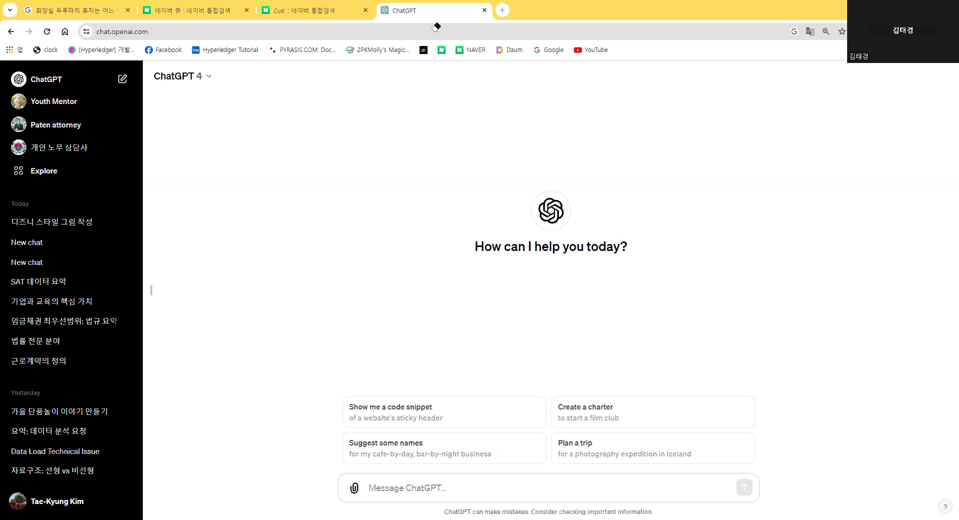
{"action": "left_click", "coordinate": [33, 176]}
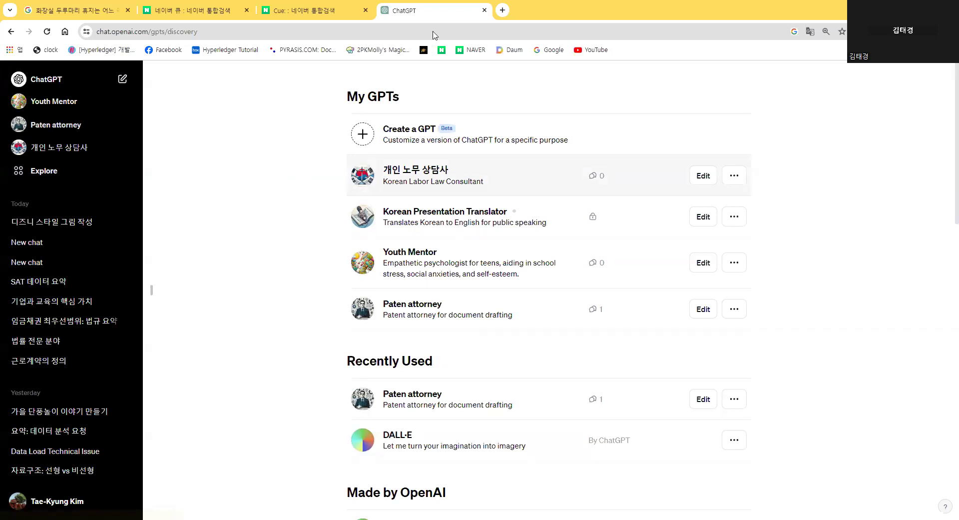
Circle and underline Create a GPT with the annotation pen, and circle the ChatGPT entry with "openai" written beside it.
{"action": "mouse_move", "coordinate": [494, 145]}
{"action": "left_mouse_down"}
{"action": "mouse_move", "coordinate": [355, 148]}
{"action": "mouse_move", "coordinate": [426, 106]}
{"action": "mouse_move", "coordinate": [513, 110]}
{"action": "mouse_move", "coordinate": [591, 133]}
{"action": "mouse_move", "coordinate": [495, 145]}
{"action": "left_mouse_up"}
{"action": "left_click_drag", "start_coordinate": [412, 132], "coordinate": [438, 132]}
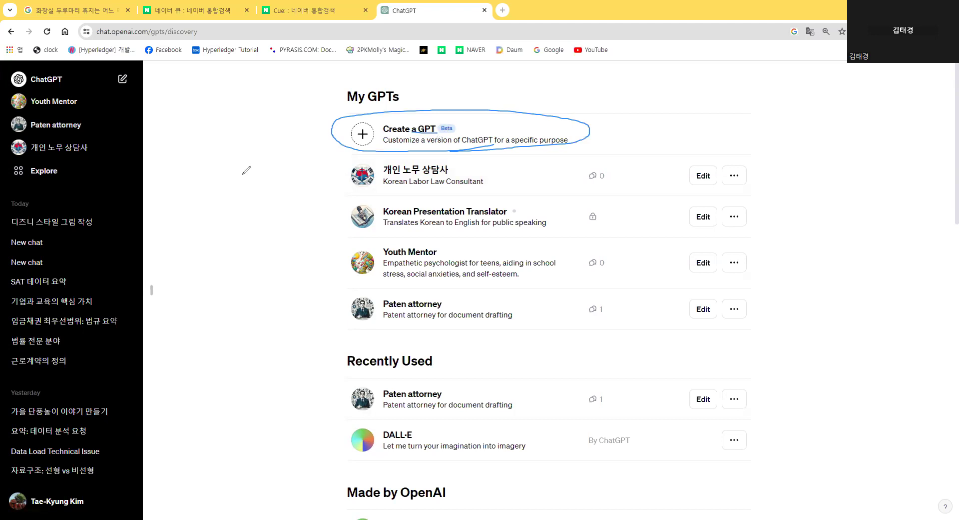
{"action": "mouse_move", "coordinate": [62, 85]}
{"action": "left_mouse_down"}
{"action": "mouse_move", "coordinate": [47, 63]}
{"action": "mouse_move", "coordinate": [11, 74]}
{"action": "mouse_move", "coordinate": [91, 106]}
{"action": "mouse_move", "coordinate": [102, 88]}
{"action": "mouse_move", "coordinate": [127, 92]}
{"action": "mouse_move", "coordinate": [134, 80]}
{"action": "mouse_move", "coordinate": [145, 91]}
{"action": "left_mouse_up"}
Draw a large box labelled GPT, topped by a row of seven smaller compartments, with the annotation pen.
{"action": "mouse_move", "coordinate": [173, 206]}
{"action": "left_mouse_down"}
{"action": "mouse_move", "coordinate": [174, 220]}
{"action": "mouse_move", "coordinate": [232, 283]}
{"action": "mouse_move", "coordinate": [357, 282]}
{"action": "mouse_move", "coordinate": [375, 198]}
{"action": "mouse_move", "coordinate": [173, 198]}
{"action": "left_mouse_up"}
{"action": "left_click_drag", "start_coordinate": [247, 233], "coordinate": [259, 272]}
{"action": "left_click_drag", "start_coordinate": [286, 237], "coordinate": [300, 236]}
{"action": "left_click_drag", "start_coordinate": [290, 237], "coordinate": [291, 259]}
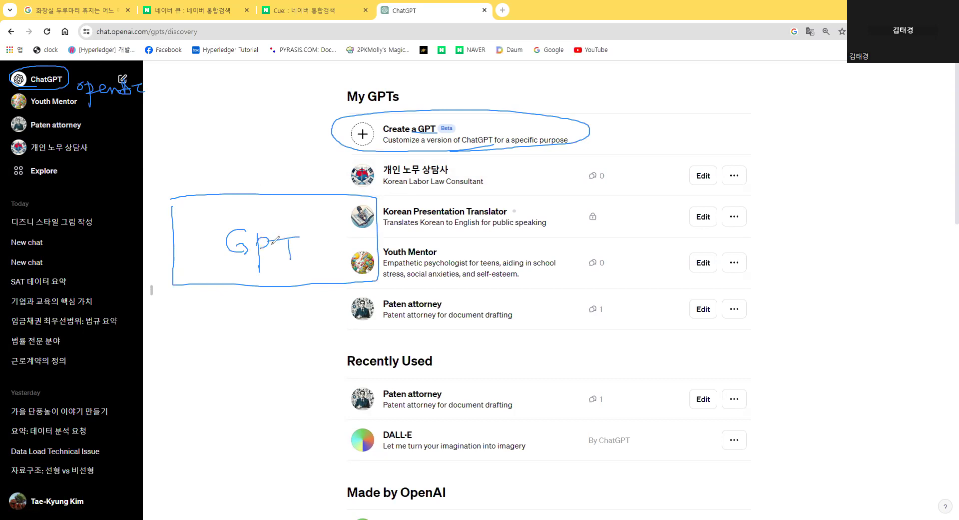
{"action": "mouse_move", "coordinate": [173, 199]}
{"action": "left_mouse_down"}
{"action": "mouse_move", "coordinate": [166, 149]}
{"action": "mouse_move", "coordinate": [196, 152]}
{"action": "mouse_move", "coordinate": [196, 197]}
{"action": "left_mouse_up"}
{"action": "mouse_move", "coordinate": [195, 150]}
{"action": "left_mouse_down"}
{"action": "mouse_move", "coordinate": [218, 150]}
{"action": "mouse_move", "coordinate": [220, 191]}
{"action": "mouse_move", "coordinate": [238, 149]}
{"action": "mouse_move", "coordinate": [246, 191]}
{"action": "left_mouse_up"}
{"action": "mouse_move", "coordinate": [245, 149]}
{"action": "left_mouse_down"}
{"action": "mouse_move", "coordinate": [271, 191]}
{"action": "mouse_move", "coordinate": [295, 162]}
{"action": "mouse_move", "coordinate": [295, 189]}
{"action": "left_mouse_up"}
{"action": "left_click_drag", "start_coordinate": [295, 148], "coordinate": [329, 191]}
{"action": "mouse_move", "coordinate": [324, 149]}
{"action": "left_mouse_down"}
{"action": "mouse_move", "coordinate": [371, 150]}
{"action": "mouse_move", "coordinate": [377, 197]}
{"action": "left_mouse_up"}
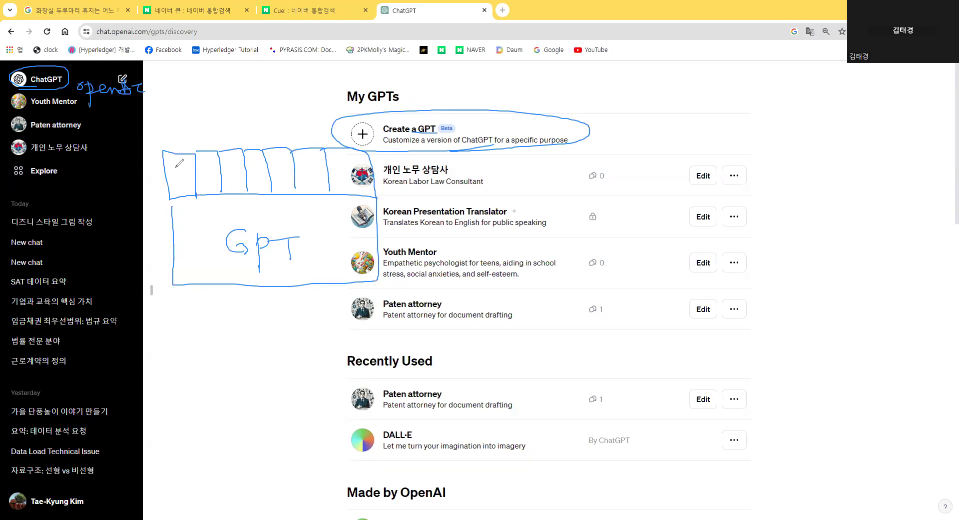
Label the compartments with arrows and handwritten fields such as 심리, 노동 and 은행, and circle the first three labels.
{"action": "mouse_move", "coordinate": [194, 133]}
{"action": "left_mouse_down"}
{"action": "mouse_move", "coordinate": [172, 168]}
{"action": "mouse_move", "coordinate": [186, 166]}
{"action": "left_mouse_up"}
{"action": "mouse_move", "coordinate": [168, 123]}
{"action": "left_mouse_down"}
{"action": "mouse_move", "coordinate": [174, 116]}
{"action": "mouse_move", "coordinate": [210, 152]}
{"action": "left_mouse_up"}
{"action": "mouse_move", "coordinate": [211, 115]}
{"action": "left_mouse_down"}
{"action": "mouse_move", "coordinate": [212, 124]}
{"action": "mouse_move", "coordinate": [229, 122]}
{"action": "left_mouse_up"}
{"action": "left_click_drag", "start_coordinate": [224, 124], "coordinate": [234, 157]}
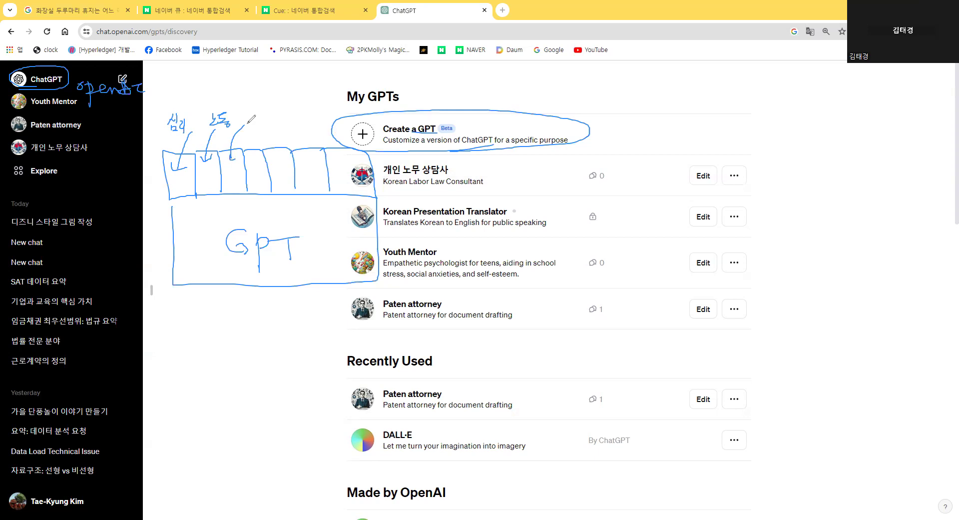
{"action": "left_click_drag", "start_coordinate": [251, 116], "coordinate": [270, 125]}
{"action": "mouse_move", "coordinate": [274, 129]}
{"action": "left_mouse_down"}
{"action": "mouse_move", "coordinate": [256, 155]}
{"action": "mouse_move", "coordinate": [294, 127]}
{"action": "mouse_move", "coordinate": [322, 131]}
{"action": "left_mouse_up"}
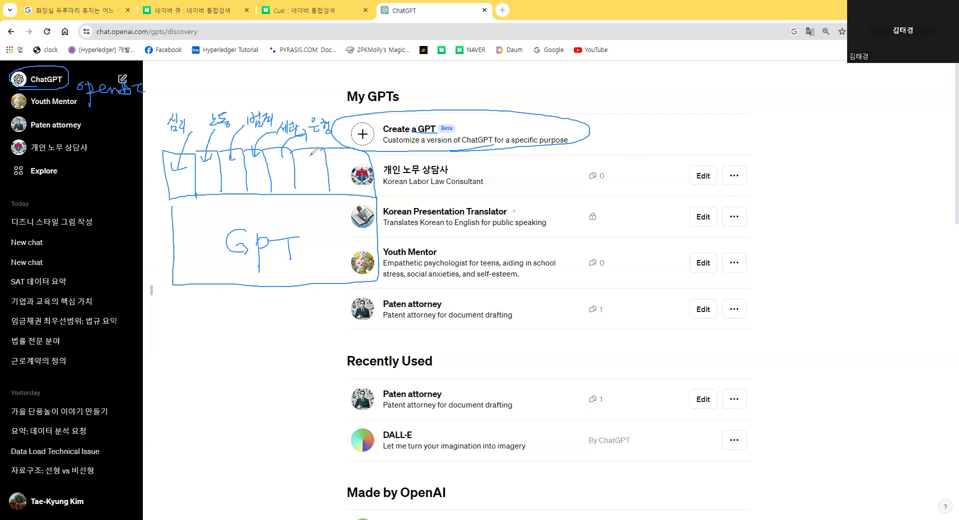
{"action": "mouse_move", "coordinate": [343, 147]}
{"action": "left_mouse_down"}
{"action": "mouse_move", "coordinate": [378, 90]}
{"action": "mouse_move", "coordinate": [413, 80]}
{"action": "mouse_move", "coordinate": [425, 102]}
{"action": "left_mouse_up"}
{"action": "mouse_move", "coordinate": [188, 134]}
{"action": "left_mouse_down"}
{"action": "mouse_move", "coordinate": [198, 109]}
{"action": "mouse_move", "coordinate": [199, 131]}
{"action": "mouse_move", "coordinate": [239, 107]}
{"action": "mouse_move", "coordinate": [221, 129]}
{"action": "mouse_move", "coordinate": [248, 110]}
{"action": "mouse_move", "coordinate": [282, 126]}
{"action": "left_mouse_up"}
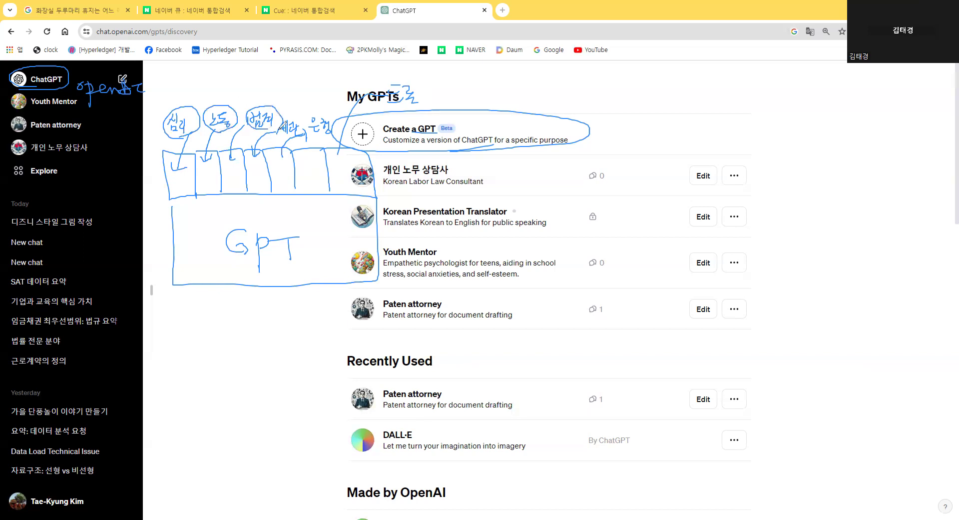
Connect the last compartment to a handwritten label beside the My GPTs heading, and circle and underline that label.
{"action": "mouse_move", "coordinate": [360, 161]}
{"action": "left_mouse_down"}
{"action": "mouse_move", "coordinate": [431, 97]}
{"action": "mouse_move", "coordinate": [554, 89]}
{"action": "left_mouse_up"}
{"action": "mouse_move", "coordinate": [534, 93]}
{"action": "left_mouse_down"}
{"action": "mouse_move", "coordinate": [559, 92]}
{"action": "mouse_move", "coordinate": [553, 101]}
{"action": "left_mouse_up"}
{"action": "left_click_drag", "start_coordinate": [558, 93], "coordinate": [582, 105]}
{"action": "mouse_move", "coordinate": [590, 86]}
{"action": "left_mouse_down"}
{"action": "mouse_move", "coordinate": [607, 94]}
{"action": "mouse_move", "coordinate": [635, 85]}
{"action": "mouse_move", "coordinate": [631, 103]}
{"action": "mouse_move", "coordinate": [705, 104]}
{"action": "left_mouse_up"}
{"action": "mouse_move", "coordinate": [553, 111]}
{"action": "left_mouse_down"}
{"action": "mouse_move", "coordinate": [595, 112]}
{"action": "mouse_move", "coordinate": [564, 76]}
{"action": "mouse_move", "coordinate": [574, 110]}
{"action": "mouse_move", "coordinate": [610, 110]}
{"action": "left_mouse_up"}
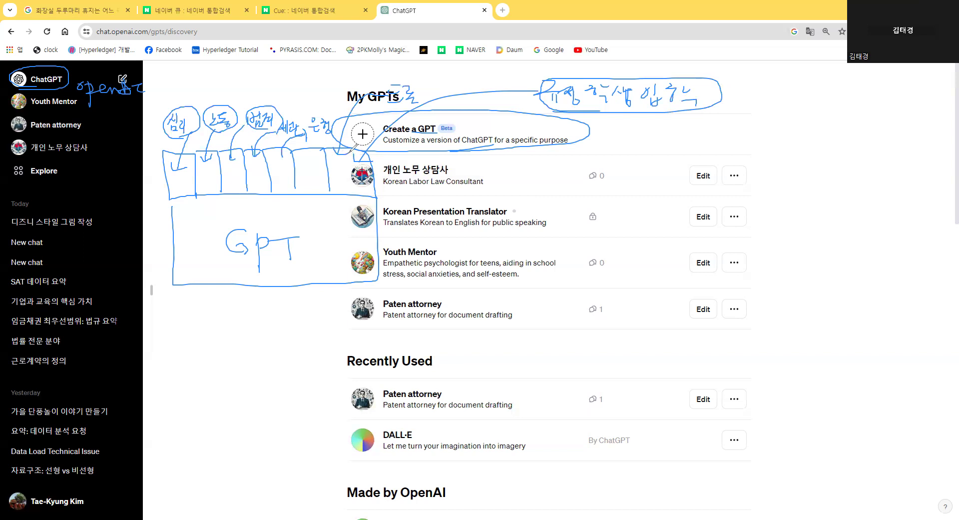
Retrace the GPT box and its compartments, underline the Create a GPT entry, and clear all annotation marks.
{"action": "mouse_move", "coordinate": [173, 196]}
{"action": "left_mouse_down"}
{"action": "mouse_move", "coordinate": [377, 196]}
{"action": "mouse_move", "coordinate": [381, 278]}
{"action": "mouse_move", "coordinate": [293, 283]}
{"action": "mouse_move", "coordinate": [176, 282]}
{"action": "mouse_move", "coordinate": [170, 203]}
{"action": "mouse_move", "coordinate": [218, 194]}
{"action": "mouse_move", "coordinate": [378, 194]}
{"action": "left_mouse_up"}
{"action": "mouse_move", "coordinate": [166, 151]}
{"action": "left_mouse_down"}
{"action": "mouse_move", "coordinate": [169, 197]}
{"action": "mouse_move", "coordinate": [190, 196]}
{"action": "mouse_move", "coordinate": [191, 150]}
{"action": "mouse_move", "coordinate": [172, 150]}
{"action": "mouse_move", "coordinate": [223, 194]}
{"action": "mouse_move", "coordinate": [223, 145]}
{"action": "mouse_move", "coordinate": [196, 146]}
{"action": "mouse_move", "coordinate": [225, 191]}
{"action": "mouse_move", "coordinate": [254, 192]}
{"action": "mouse_move", "coordinate": [247, 145]}
{"action": "mouse_move", "coordinate": [255, 191]}
{"action": "mouse_move", "coordinate": [273, 163]}
{"action": "mouse_move", "coordinate": [248, 145]}
{"action": "mouse_move", "coordinate": [270, 148]}
{"action": "mouse_move", "coordinate": [289, 185]}
{"action": "mouse_move", "coordinate": [296, 145]}
{"action": "mouse_move", "coordinate": [295, 180]}
{"action": "mouse_move", "coordinate": [330, 186]}
{"action": "mouse_move", "coordinate": [320, 145]}
{"action": "left_mouse_up"}
{"action": "mouse_move", "coordinate": [331, 189]}
{"action": "left_mouse_down"}
{"action": "mouse_move", "coordinate": [352, 192]}
{"action": "mouse_move", "coordinate": [375, 146]}
{"action": "mouse_move", "coordinate": [332, 148]}
{"action": "left_mouse_up"}
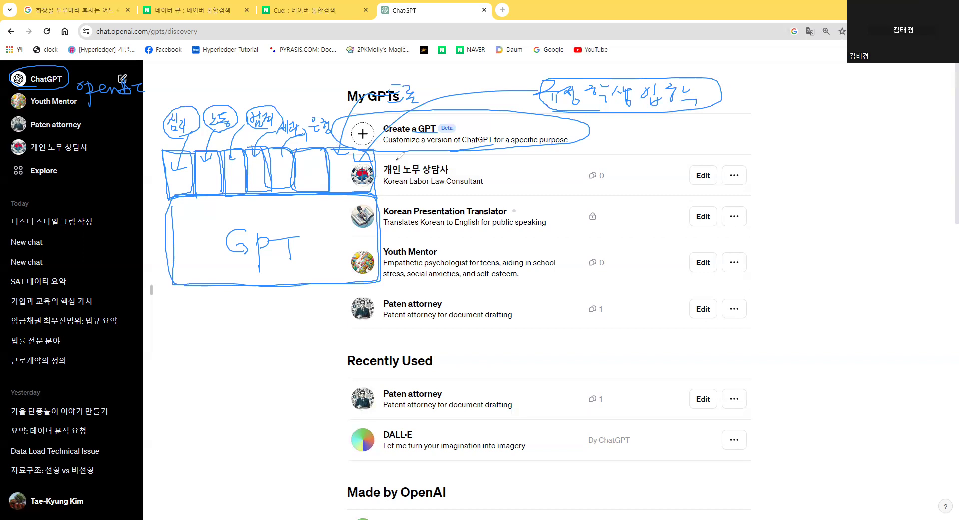
{"action": "left_click_drag", "start_coordinate": [462, 144], "coordinate": [374, 146]}
{"action": "key", "text": "e"}
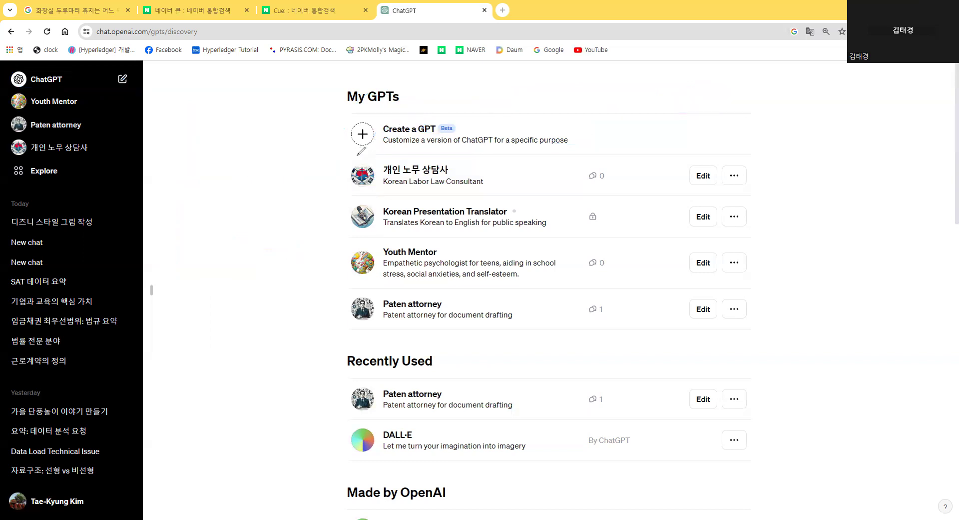
Circle the 개인 노무 상담사 GPT with the annotation pen, clear the mark, and delete that GPT.
{"action": "mouse_move", "coordinate": [465, 190]}
{"action": "left_mouse_down"}
{"action": "mouse_move", "coordinate": [345, 161]}
{"action": "mouse_move", "coordinate": [475, 159]}
{"action": "mouse_move", "coordinate": [480, 190]}
{"action": "mouse_move", "coordinate": [372, 190]}
{"action": "mouse_move", "coordinate": [442, 148]}
{"action": "mouse_move", "coordinate": [489, 180]}
{"action": "mouse_move", "coordinate": [352, 192]}
{"action": "left_mouse_up"}
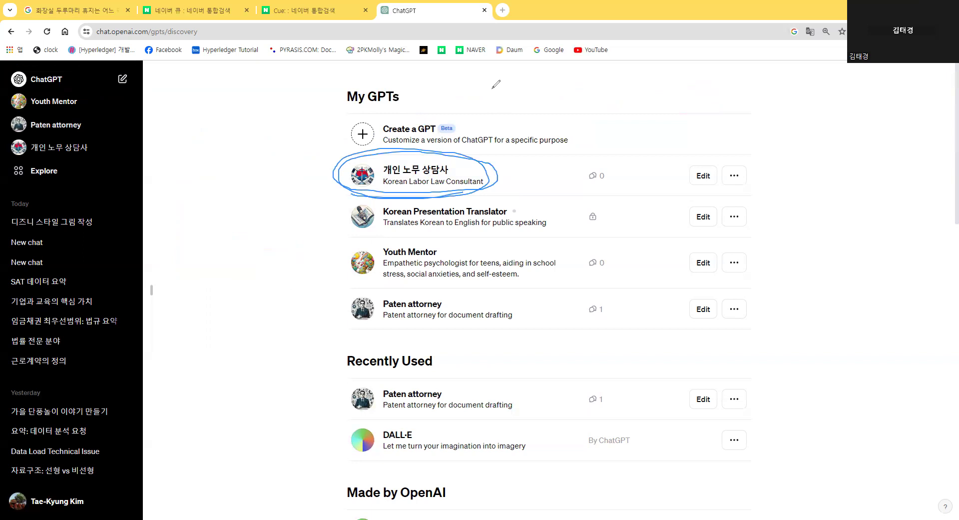
{"action": "left_click", "coordinate": [478, 198]}
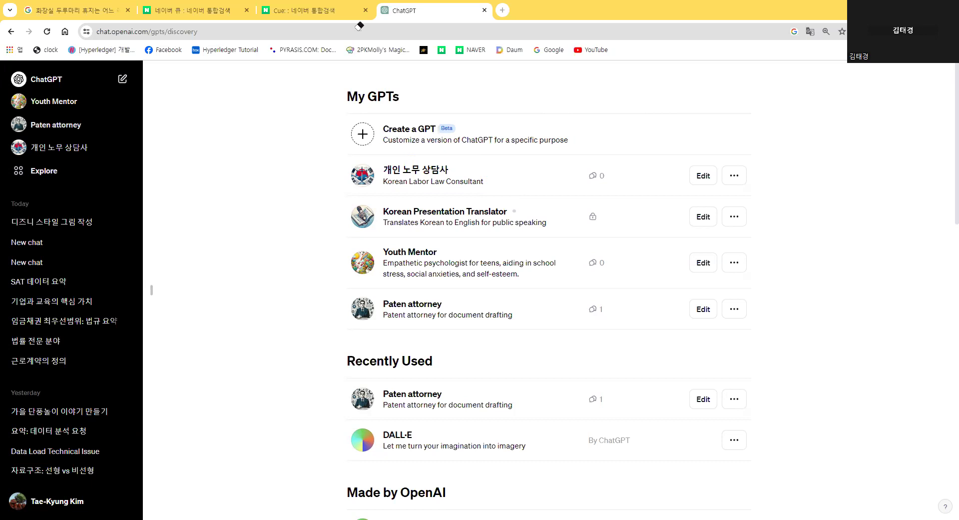
{"action": "left_click", "coordinate": [732, 178]}
{"action": "left_click", "coordinate": [699, 159]}
{"action": "left_click", "coordinate": [560, 337]}
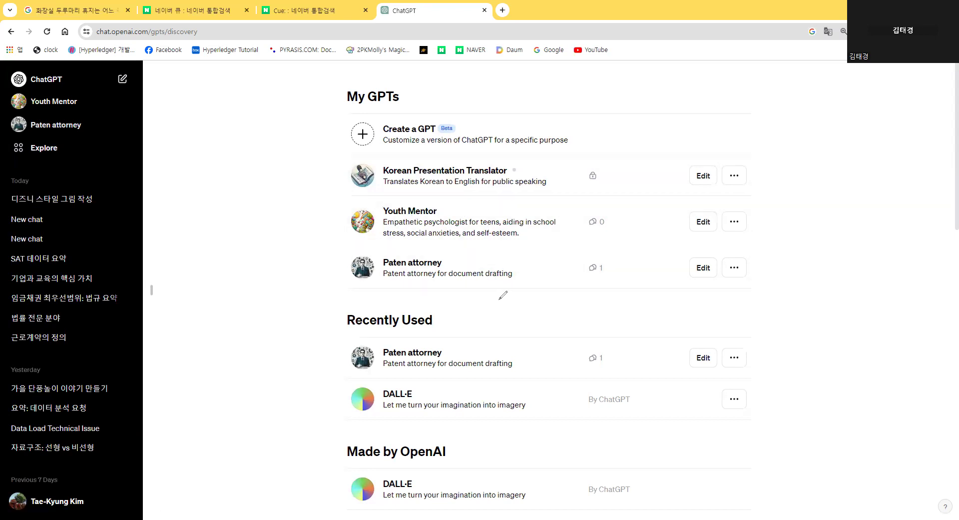
Circle the Paten attorney GPT under My GPTs with the annotation pen, and clear the mark.
{"action": "mouse_move", "coordinate": [472, 282]}
{"action": "left_mouse_down"}
{"action": "mouse_move", "coordinate": [544, 283]}
{"action": "mouse_move", "coordinate": [417, 295]}
{"action": "left_mouse_up"}
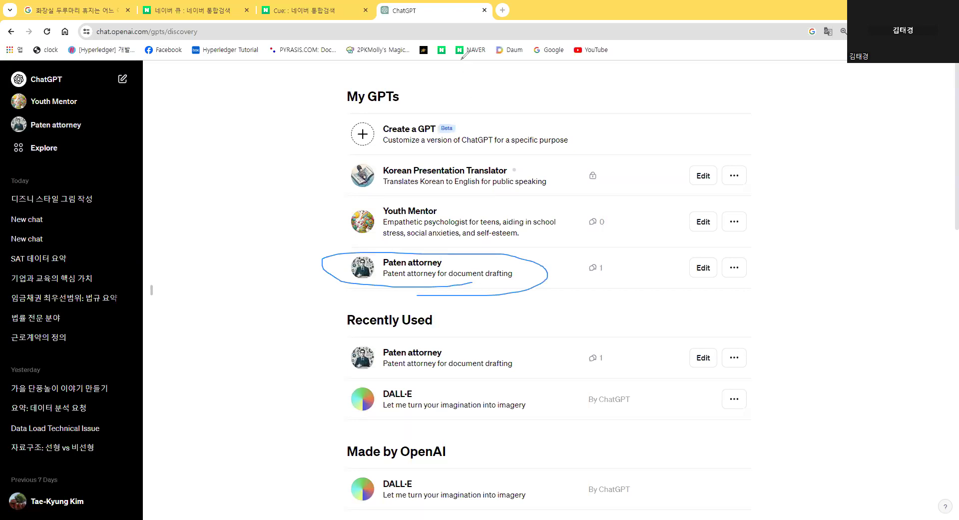
{"action": "key", "text": "e"}
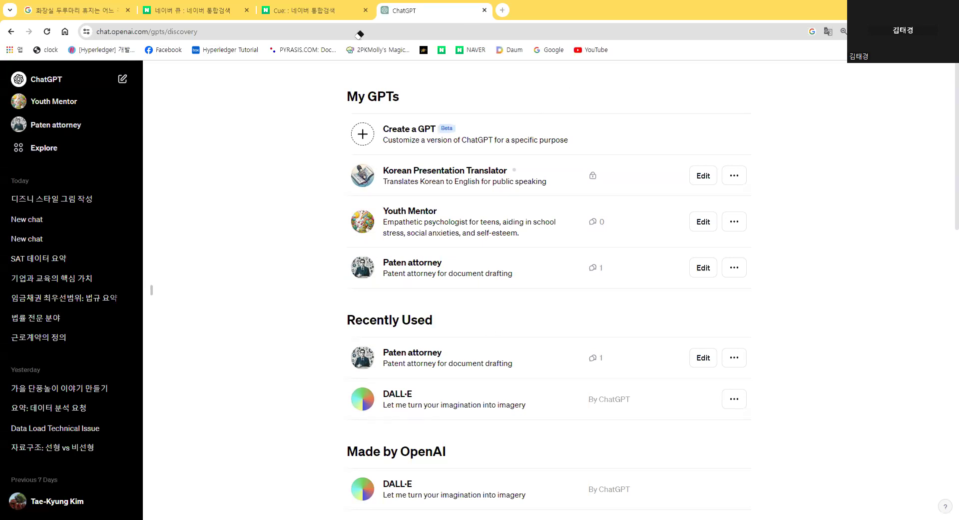
Start creating a new GPT from My GPTs and highlight the GPT Builder's greeting text.
{"action": "left_click", "coordinate": [359, 140]}
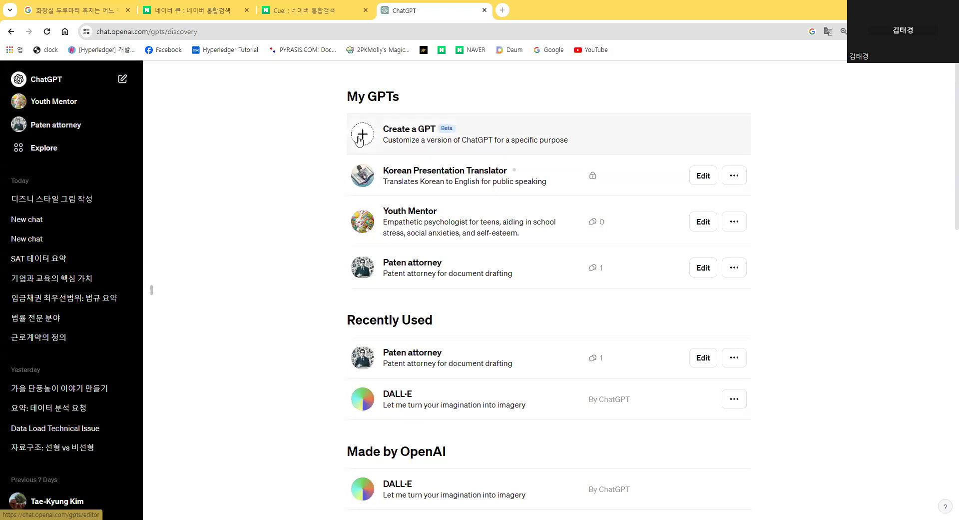
{"action": "left_click", "coordinate": [11, 31]}
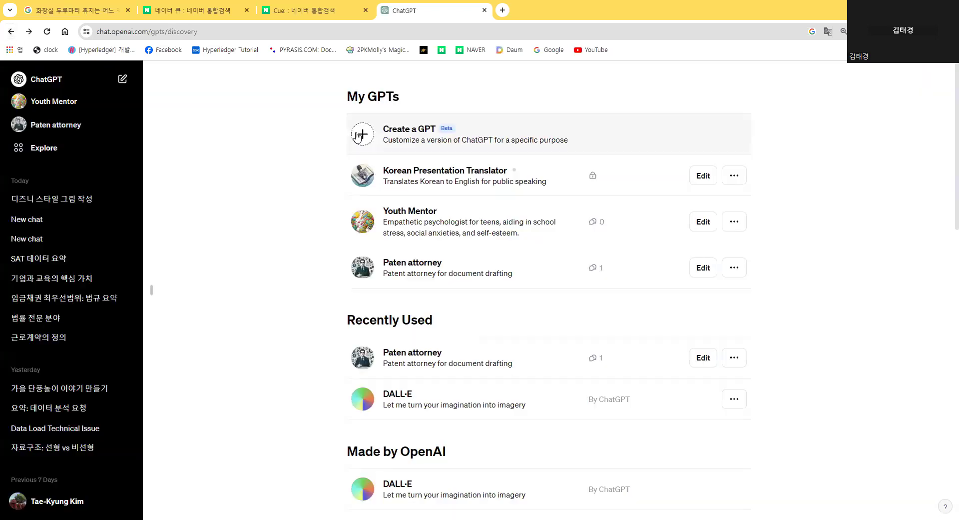
{"action": "left_click", "coordinate": [415, 137]}
{"action": "left_click_drag", "start_coordinate": [85, 228], "coordinate": [71, 195]}
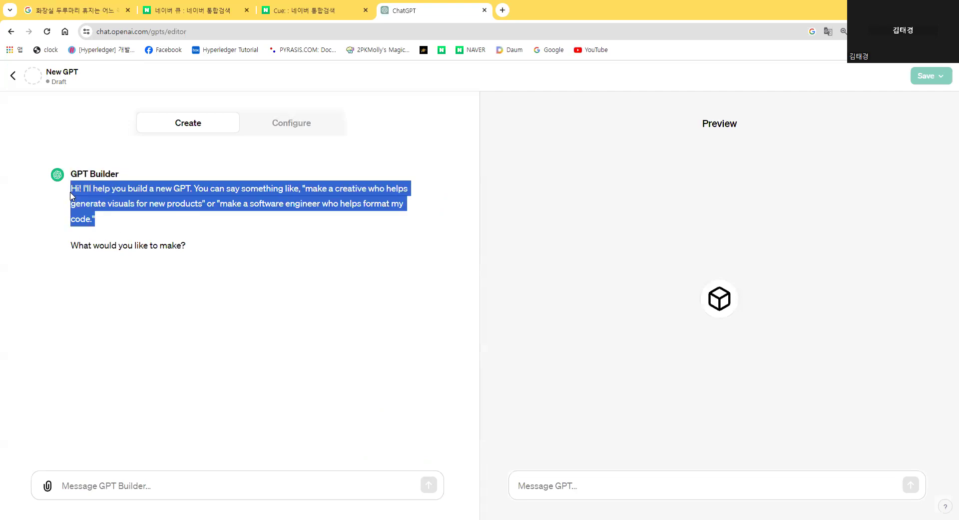
{"action": "left_click", "coordinate": [114, 222]}
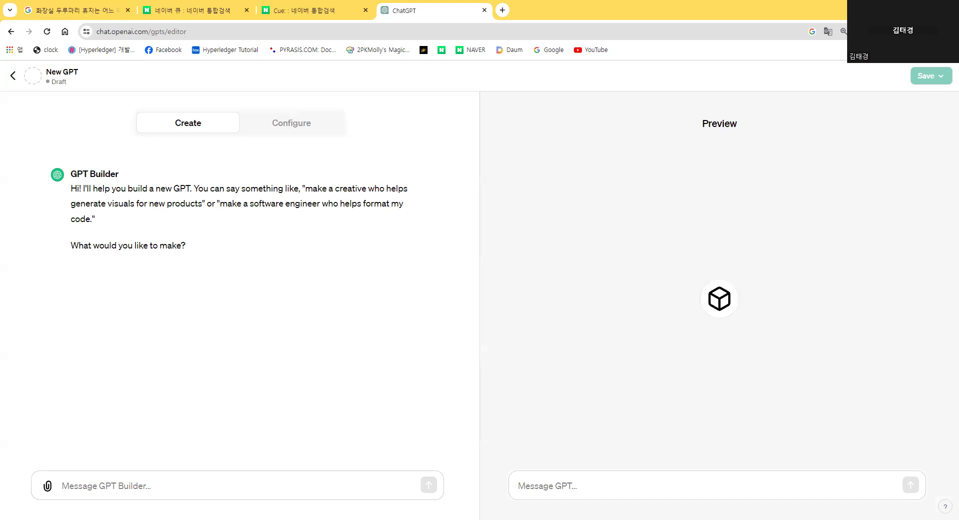
Attach the PDF 근로기준법(법률)(제18176호)(20211119) to the GPT Builder message.
{"action": "left_click", "coordinate": [46, 486]}
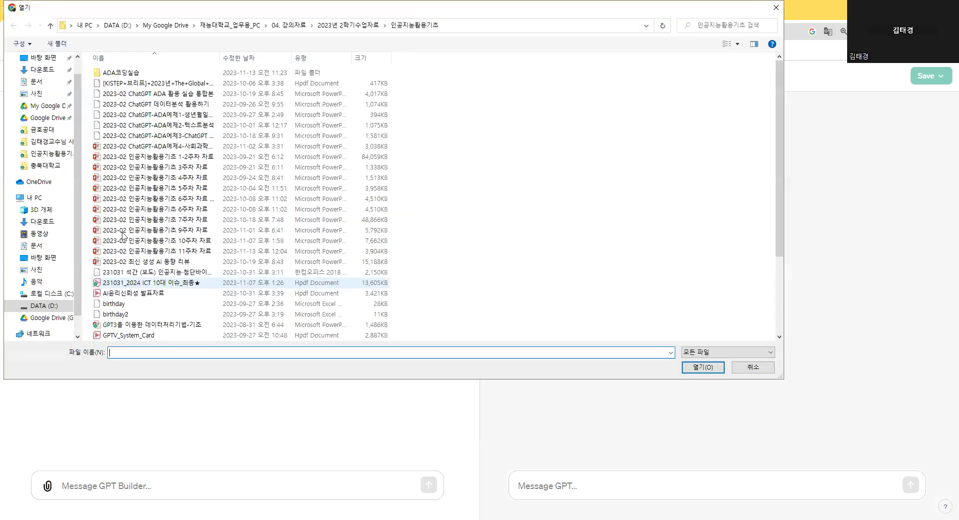
{"action": "scroll", "coordinate": [145, 315], "scroll_direction": "down", "scroll_amount": 1}
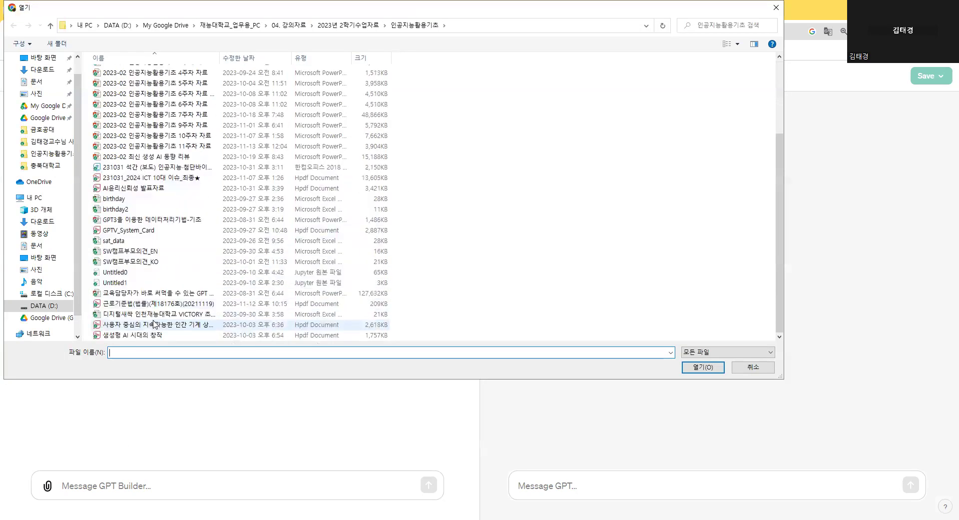
{"action": "left_click", "coordinate": [166, 306]}
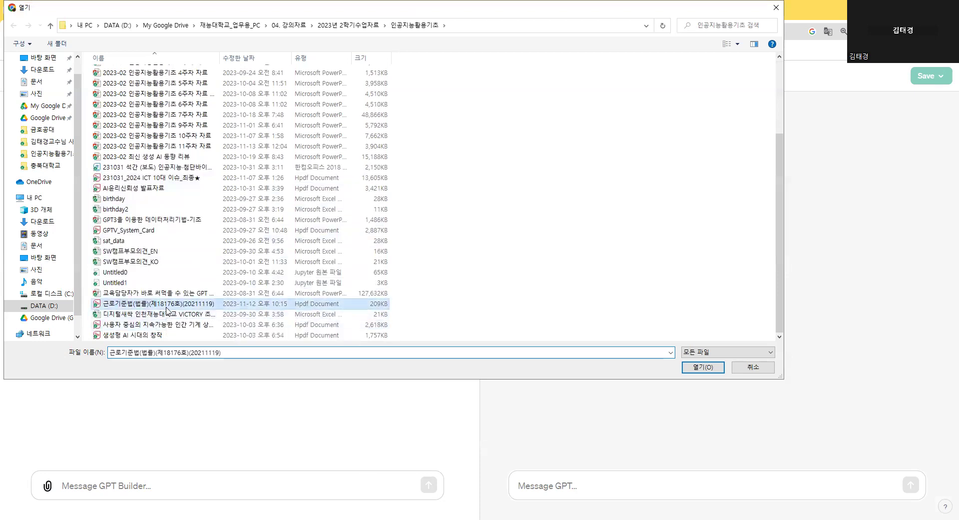
{"action": "double_click", "coordinate": [167, 305]}
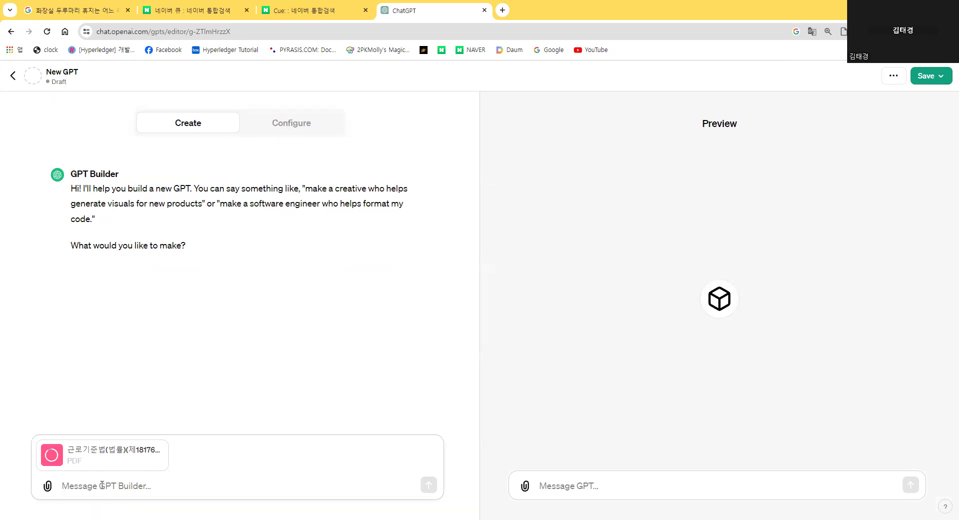
Send the GPT Builder the request "첨부한 근로기준법을 기초로 노무상담을 하는 노무사를 만들어주세요.".
{"action": "type", "text": "첨부한"}
{"action": "type", "text": " 근로기준ㅂ"}
{"action": "type", "text": "을 기초로 노무"}
{"action": "type", "text": "상담을 하는"}
{"action": "type", "text": " 노무사르"}
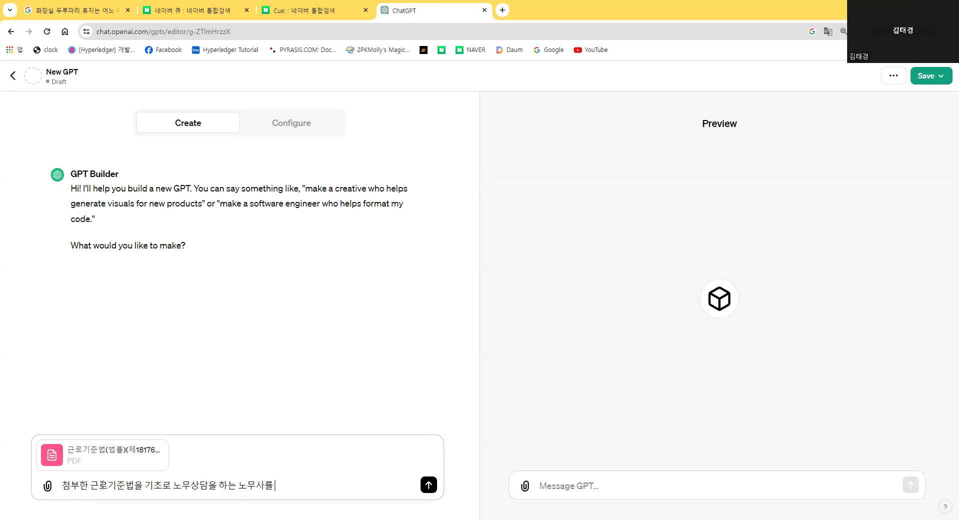
{"action": "type", "text": " 만들어주세요."}
{"action": "key", "text": "Return"}
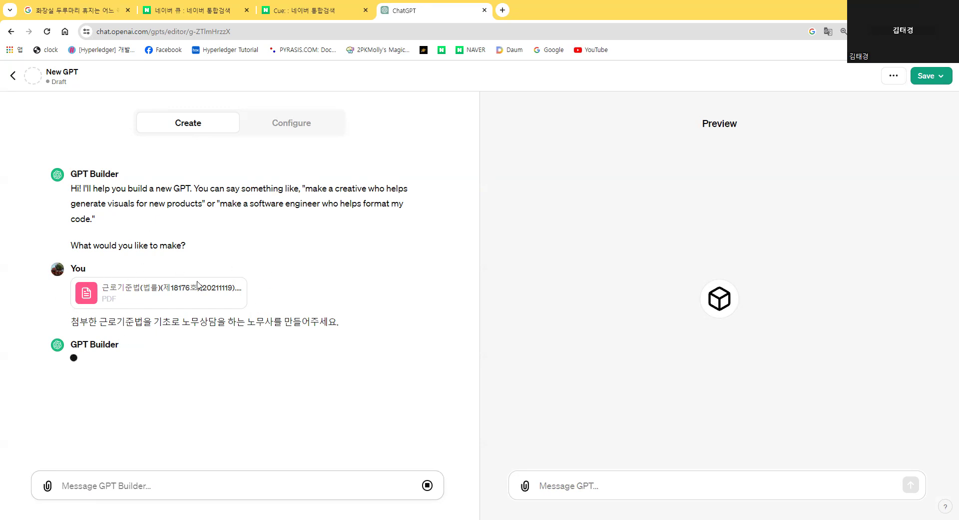
Highlight the sent request text and its attached PDF in the conversation.
{"action": "left_click_drag", "start_coordinate": [74, 321], "coordinate": [348, 321]}
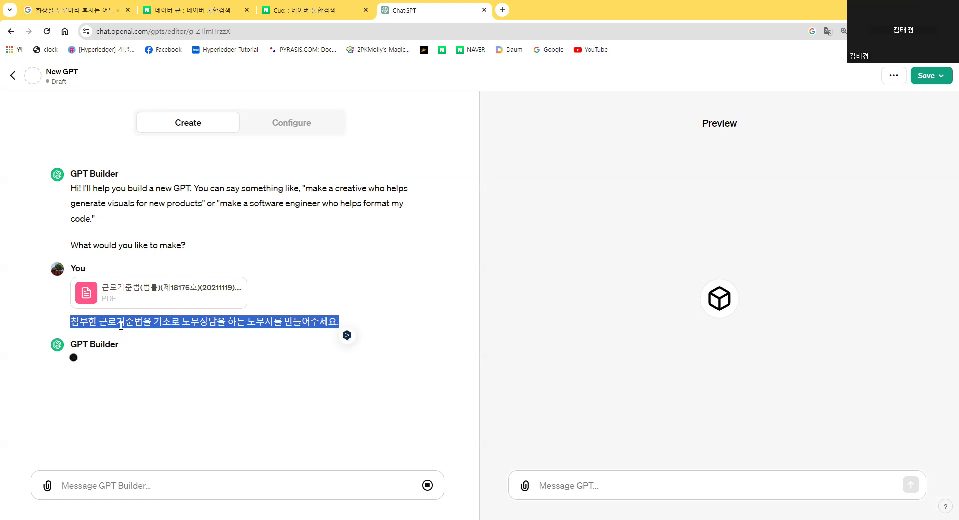
{"action": "left_click", "coordinate": [216, 336]}
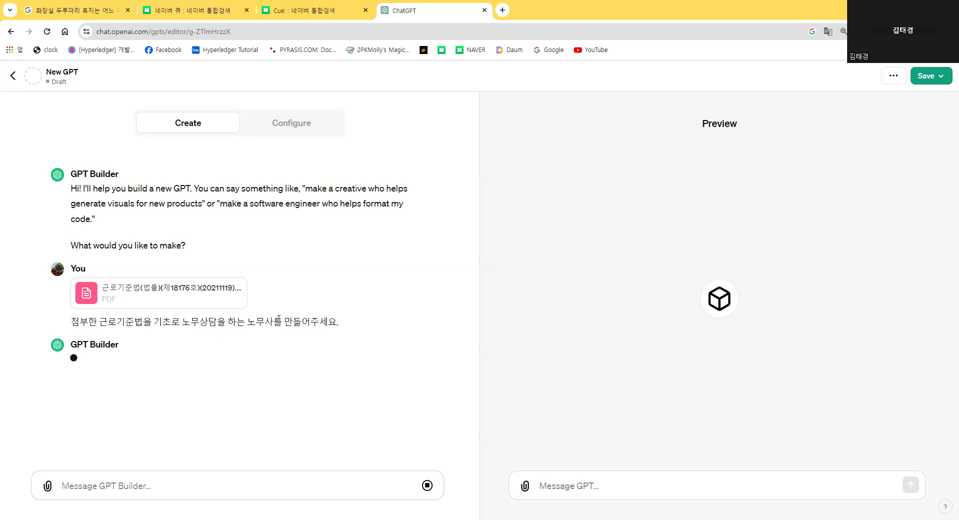
{"action": "left_click_drag", "start_coordinate": [342, 322], "coordinate": [59, 289]}
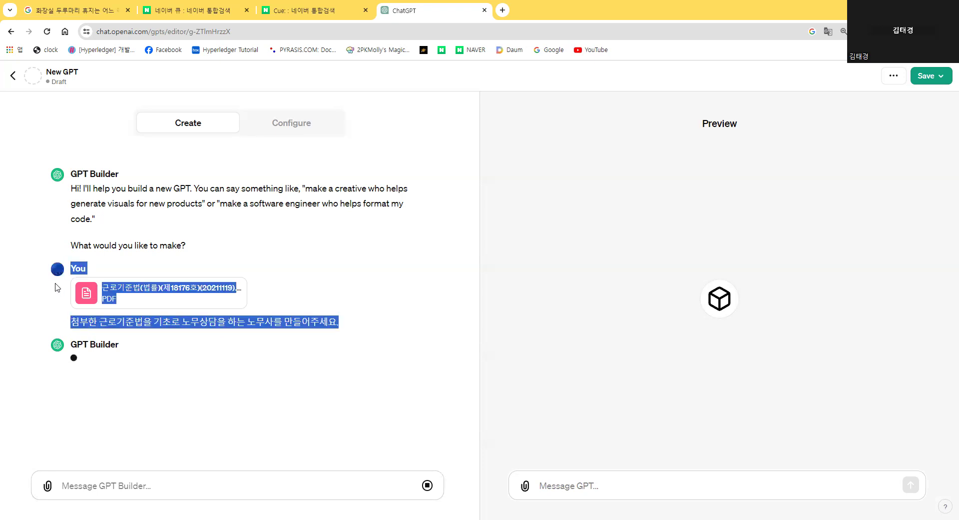
{"action": "left_click_drag", "start_coordinate": [57, 291], "coordinate": [344, 330]}
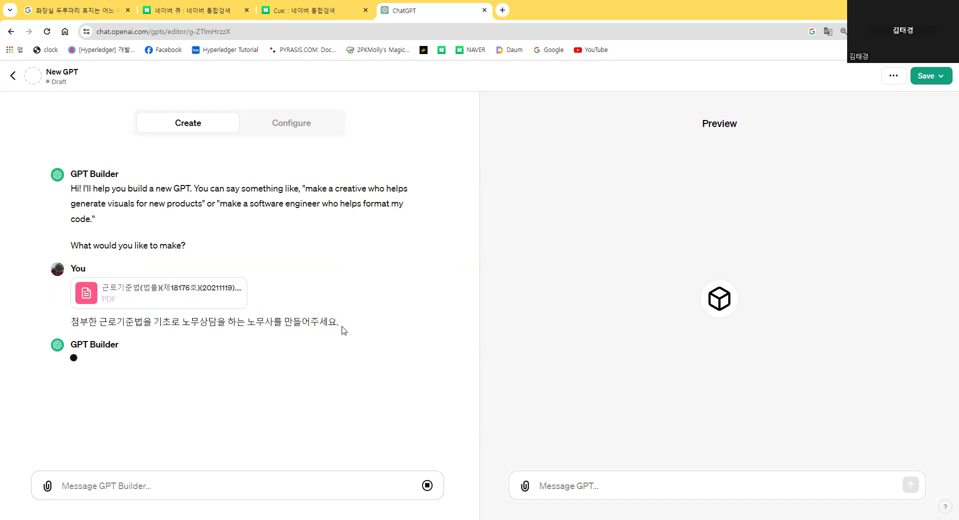
{"action": "left_click_drag", "start_coordinate": [285, 326], "coordinate": [71, 335]}
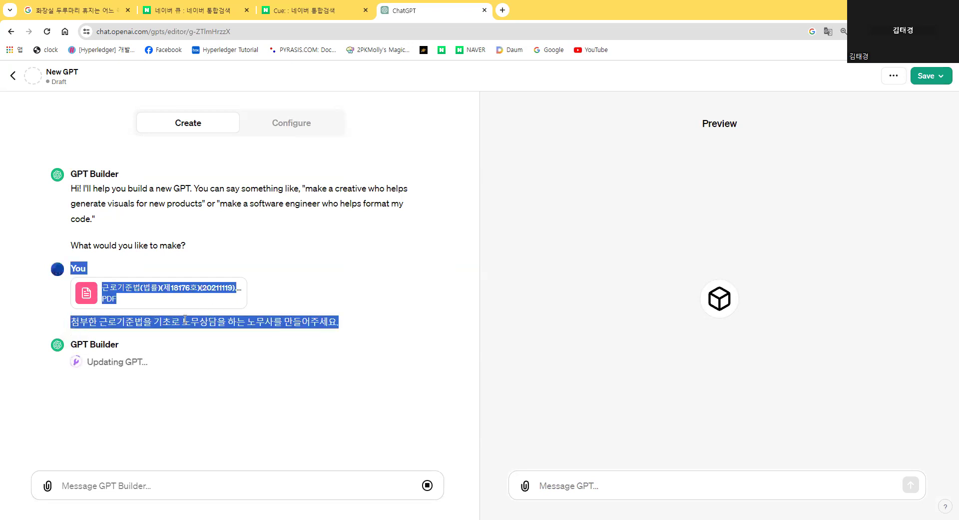
{"action": "left_click", "coordinate": [167, 305]}
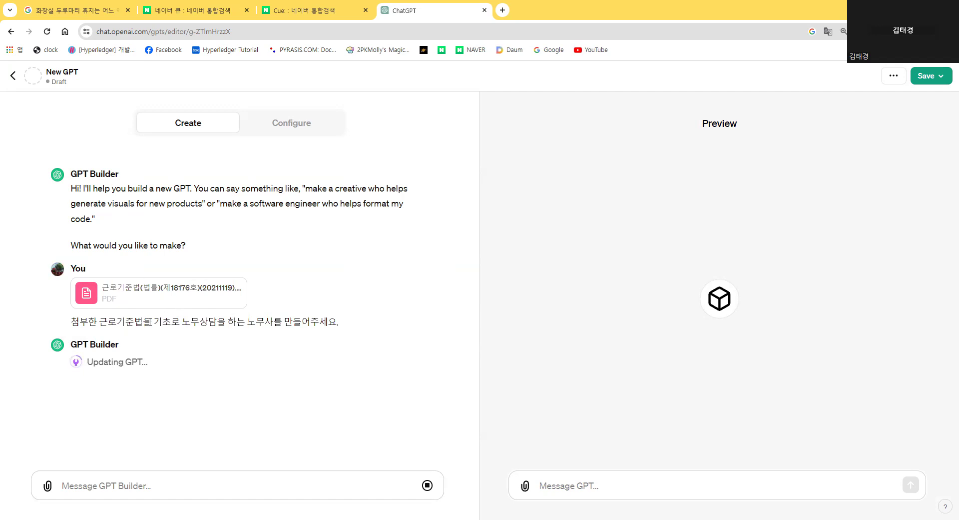
{"action": "left_click_drag", "start_coordinate": [72, 322], "coordinate": [354, 325]}
{"action": "mouse_move", "coordinate": [344, 328]}
{"action": "left_mouse_down"}
{"action": "mouse_move", "coordinate": [107, 331]}
{"action": "mouse_move", "coordinate": [344, 322]}
{"action": "left_mouse_up"}
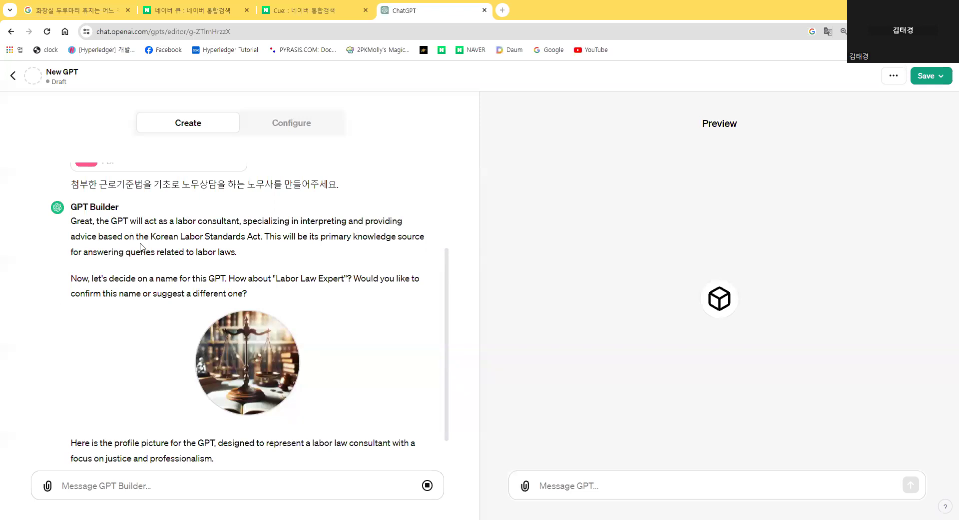
Circle the attached PDF with the annotation pen, connect it to a circled handwritten label, and clear the marks.
{"action": "scroll", "coordinate": [190, 263], "scroll_direction": "up", "scroll_amount": 2}
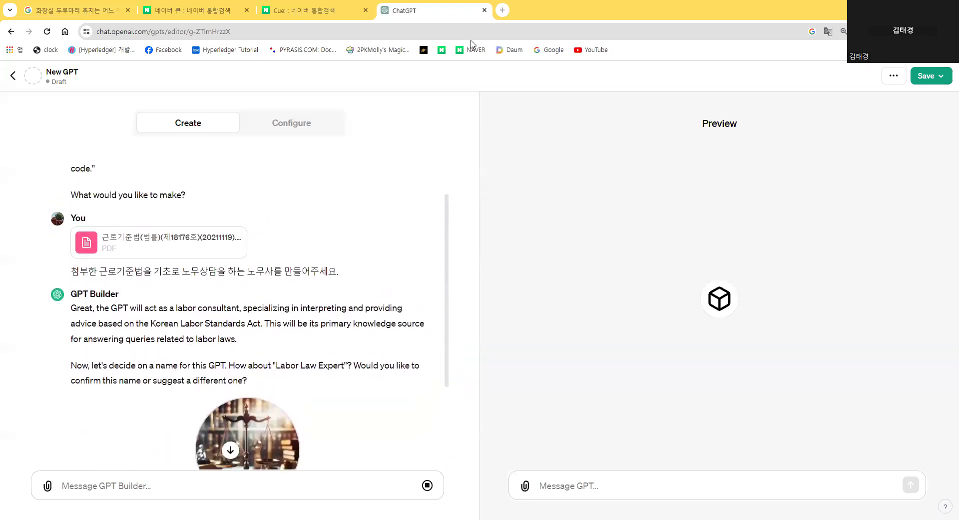
{"action": "mouse_move", "coordinate": [222, 208]}
{"action": "left_mouse_down"}
{"action": "mouse_move", "coordinate": [272, 223]}
{"action": "mouse_move", "coordinate": [344, 207]}
{"action": "mouse_move", "coordinate": [329, 231]}
{"action": "left_mouse_up"}
{"action": "mouse_move", "coordinate": [334, 214]}
{"action": "left_mouse_down"}
{"action": "mouse_move", "coordinate": [333, 233]}
{"action": "mouse_move", "coordinate": [351, 220]}
{"action": "left_mouse_up"}
{"action": "mouse_move", "coordinate": [356, 206]}
{"action": "left_mouse_down"}
{"action": "mouse_move", "coordinate": [356, 220]}
{"action": "mouse_move", "coordinate": [325, 205]}
{"action": "left_mouse_up"}
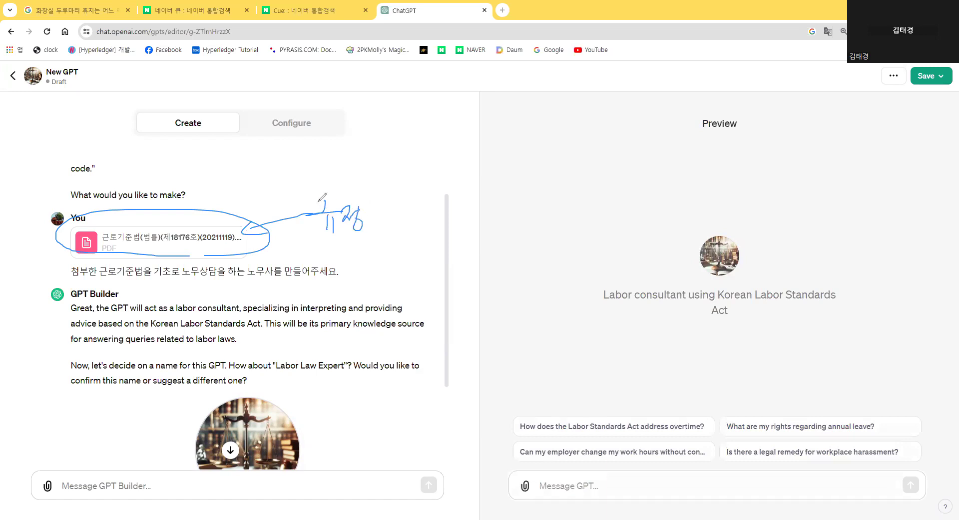
{"action": "mouse_move", "coordinate": [350, 237]}
{"action": "left_mouse_down"}
{"action": "mouse_move", "coordinate": [345, 189]}
{"action": "mouse_move", "coordinate": [375, 234]}
{"action": "left_mouse_up"}
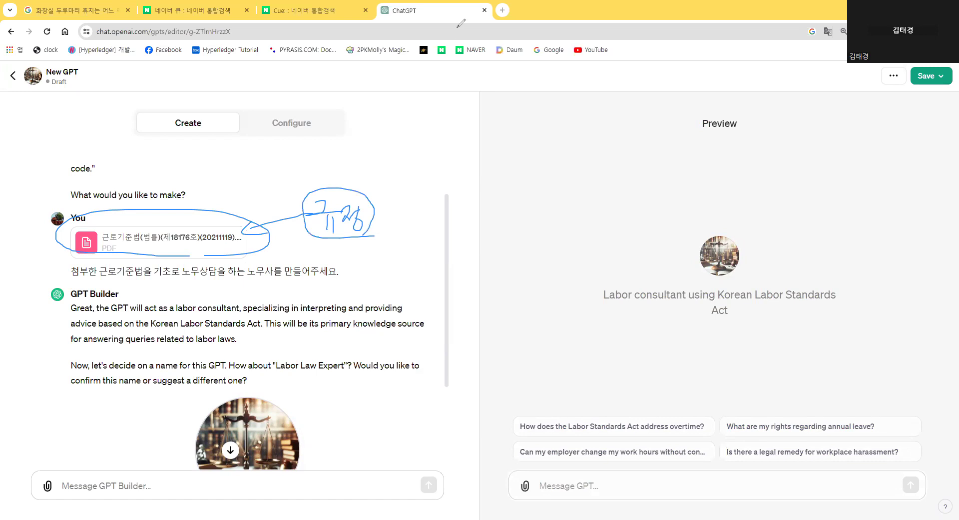
{"action": "key", "text": "Escape"}
Underline "the GPT", "labor consultant", "based on" and "Korean Labor Standards Act" in the builder's reply, and circle "advice".
{"action": "scroll", "coordinate": [349, 249], "scroll_direction": "down", "scroll_amount": 2}
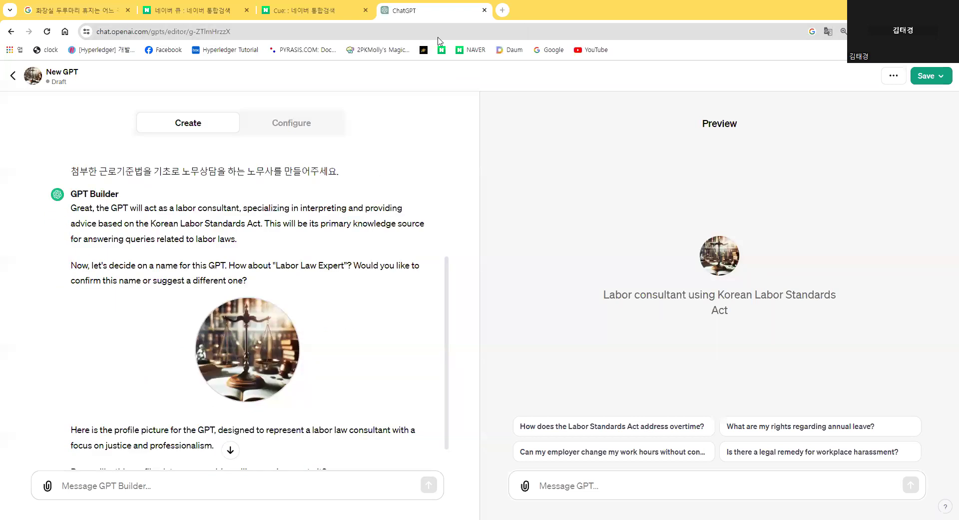
{"action": "left_click_drag", "start_coordinate": [93, 210], "coordinate": [227, 208]}
{"action": "left_click_drag", "start_coordinate": [150, 229], "coordinate": [251, 230]}
{"action": "left_click_drag", "start_coordinate": [99, 229], "coordinate": [142, 230]}
{"action": "mouse_move", "coordinate": [80, 231]}
{"action": "left_mouse_down"}
{"action": "mouse_move", "coordinate": [70, 219]}
{"action": "mouse_move", "coordinate": [109, 216]}
{"action": "mouse_move", "coordinate": [85, 231]}
{"action": "left_mouse_up"}
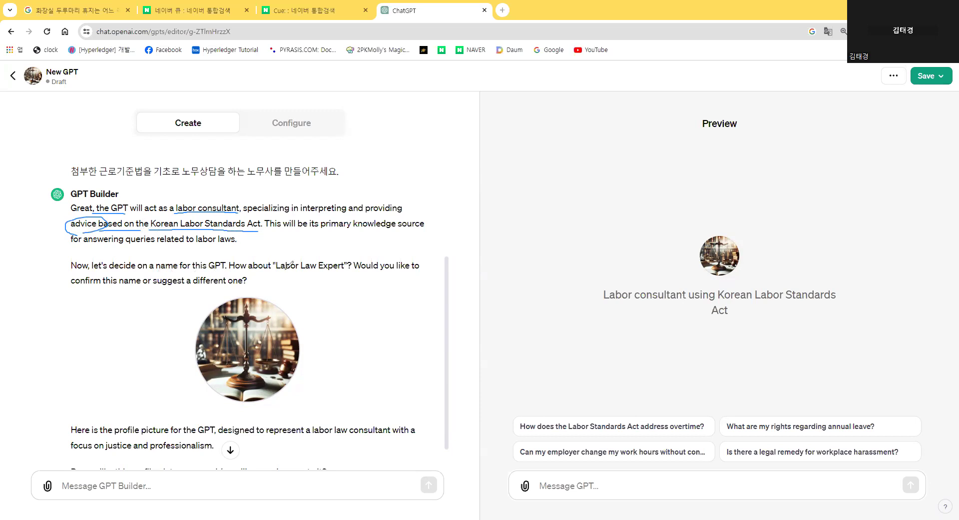
Box the GPT Builder heading and the name "Labor Law Expert", circle the profile picture, and clear all annotation marks.
{"action": "mouse_move", "coordinate": [71, 202]}
{"action": "left_mouse_down"}
{"action": "mouse_move", "coordinate": [107, 202]}
{"action": "mouse_move", "coordinate": [114, 184]}
{"action": "mouse_move", "coordinate": [52, 193]}
{"action": "left_mouse_up"}
{"action": "mouse_move", "coordinate": [275, 273]}
{"action": "left_mouse_down"}
{"action": "mouse_move", "coordinate": [342, 272]}
{"action": "mouse_move", "coordinate": [350, 259]}
{"action": "mouse_move", "coordinate": [269, 263]}
{"action": "left_mouse_up"}
{"action": "mouse_move", "coordinate": [283, 385]}
{"action": "left_mouse_down"}
{"action": "mouse_move", "coordinate": [250, 400]}
{"action": "mouse_move", "coordinate": [196, 320]}
{"action": "mouse_move", "coordinate": [260, 298]}
{"action": "mouse_move", "coordinate": [307, 357]}
{"action": "mouse_move", "coordinate": [280, 400]}
{"action": "left_mouse_up"}
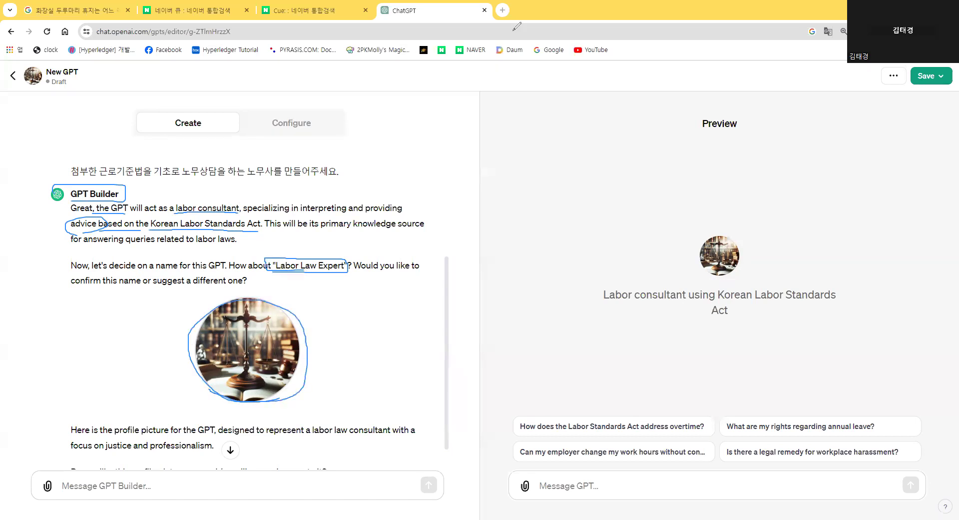
{"action": "key", "text": "e"}
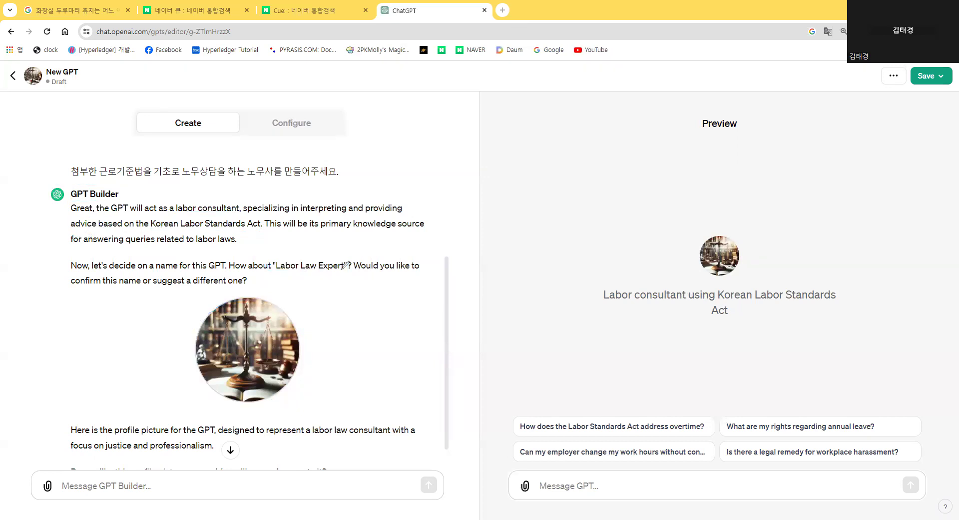
Open the new GPT's configuration and name it AI노무사.
{"action": "scroll", "coordinate": [130, 439], "scroll_direction": "down", "scroll_amount": 1}
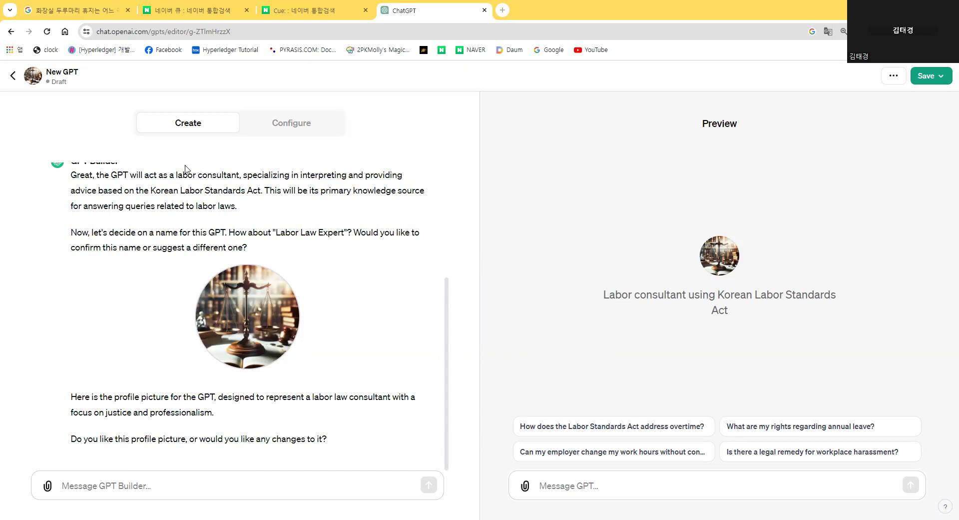
{"action": "left_click", "coordinate": [297, 130]}
{"action": "left_click", "coordinate": [95, 232]}
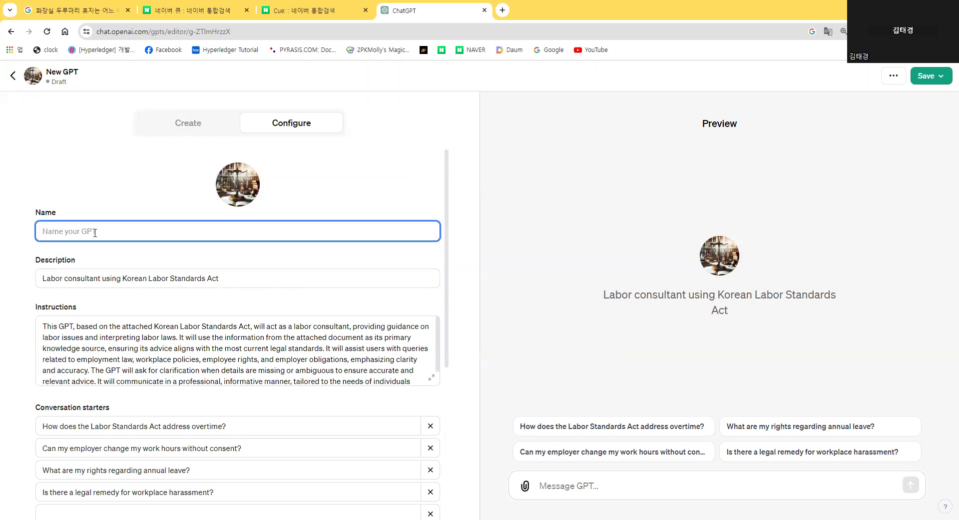
{"action": "type", "text": "A"}
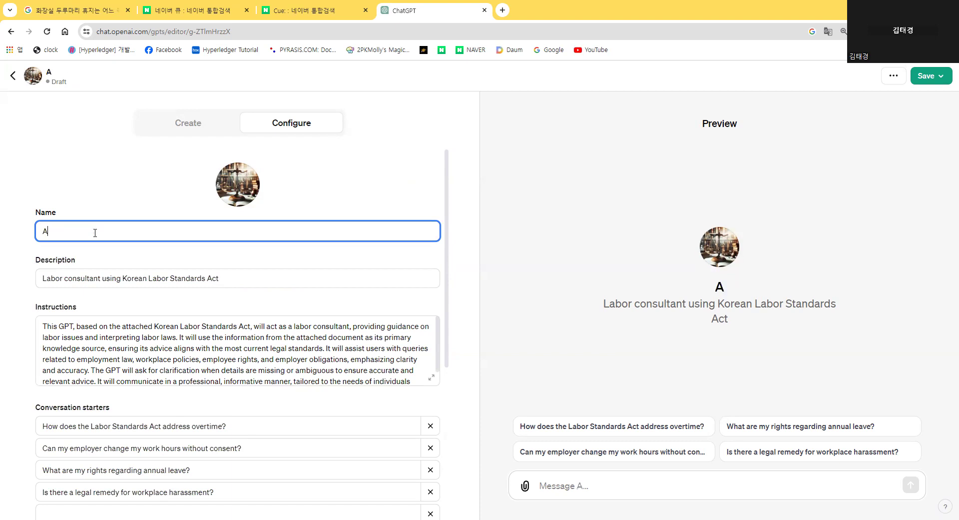
{"action": "type", "text": "I노무사"}
{"action": "left_click", "coordinate": [87, 199]}
Replace the GPT's description with "한국의 근로기준법을 기초로 노무상담을 해드립니다.".
{"action": "left_click", "coordinate": [209, 284]}
{"action": "left_click_drag", "start_coordinate": [247, 284], "coordinate": [6, 286]}
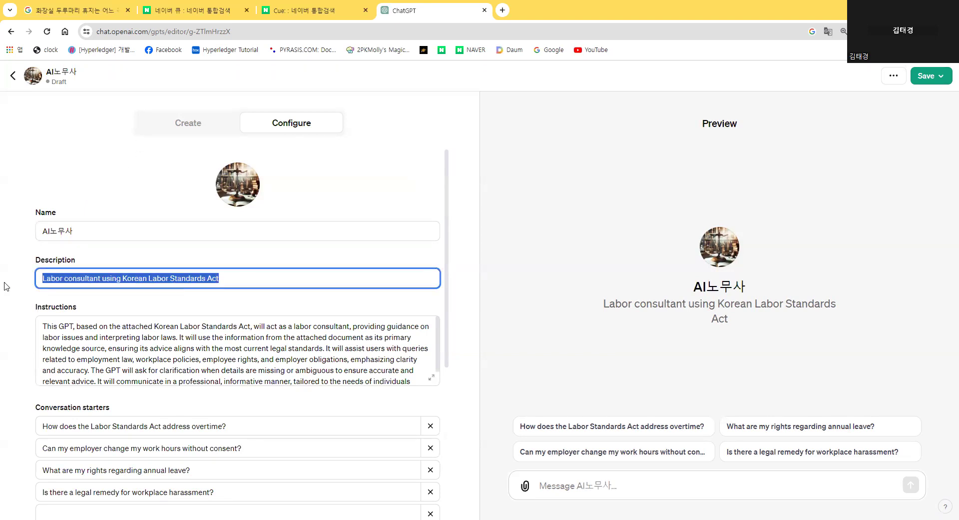
{"action": "type", "text": "gkal"}
{"action": "key", "text": "BackSpace"}
{"action": "key", "text": "BackSpace"}
{"action": "key", "text": "BackSpace"}
{"action": "key", "text": "BackSpace"}
{"action": "type", "text": "한국의 근로기준법을"}
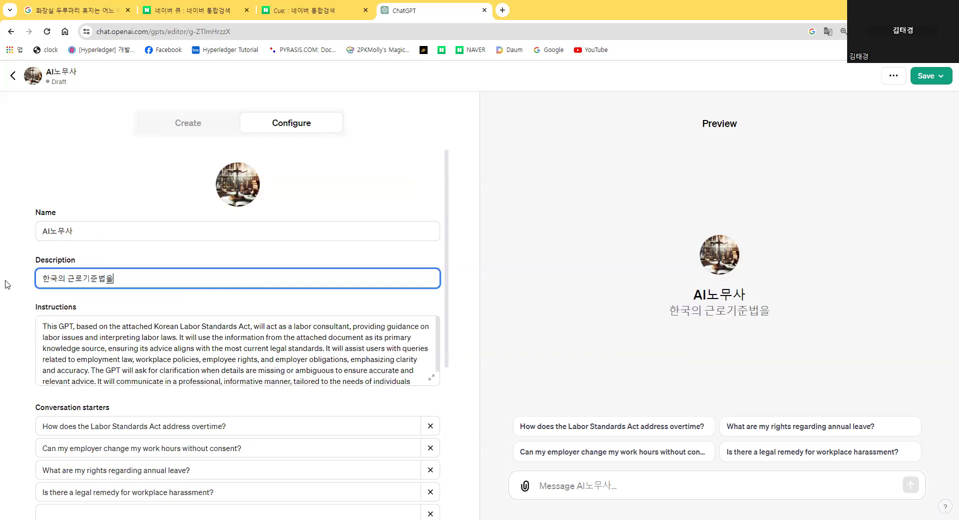
{"action": "type", "text": " 기초로 노무상"}
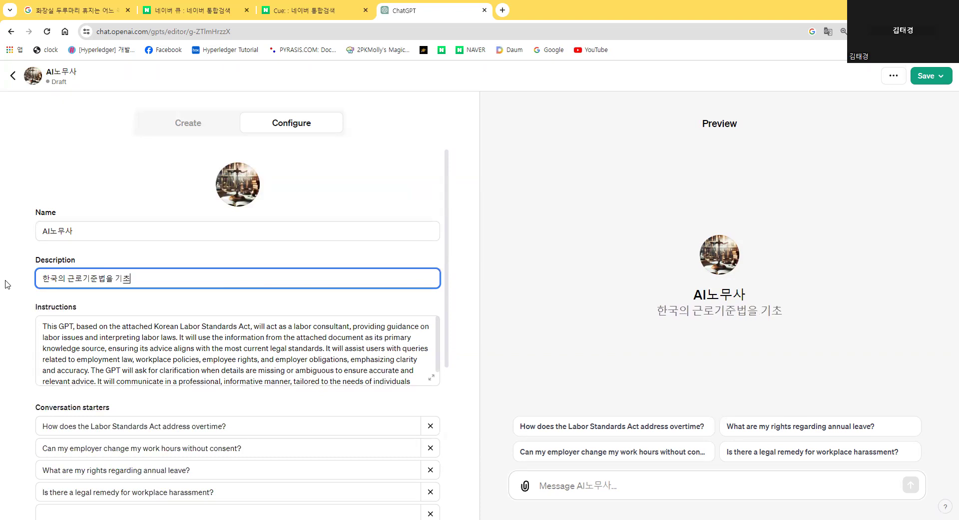
{"action": "type", "text": "담을 해 들"}
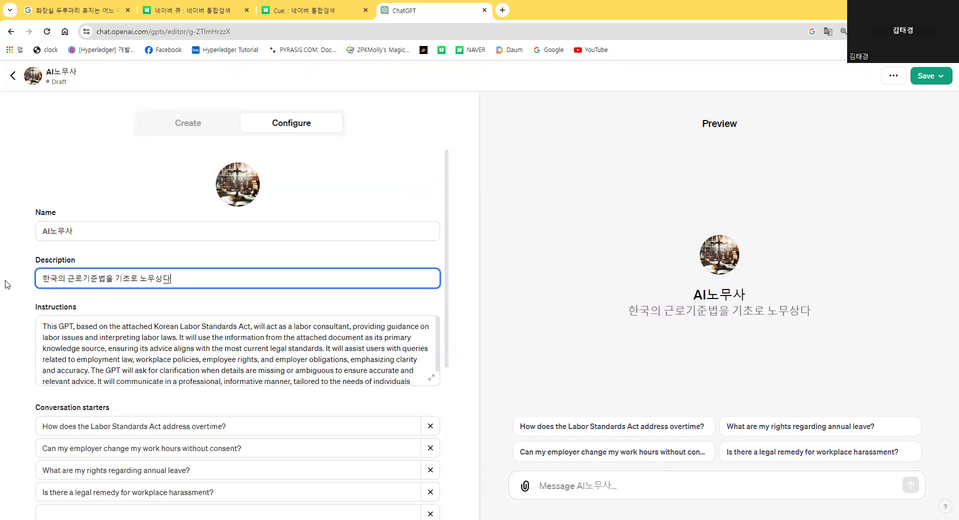
{"action": "key", "text": "BackSpace"}
{"action": "key", "text": "BackSpace"}
{"action": "type", "text": "드립니다."}
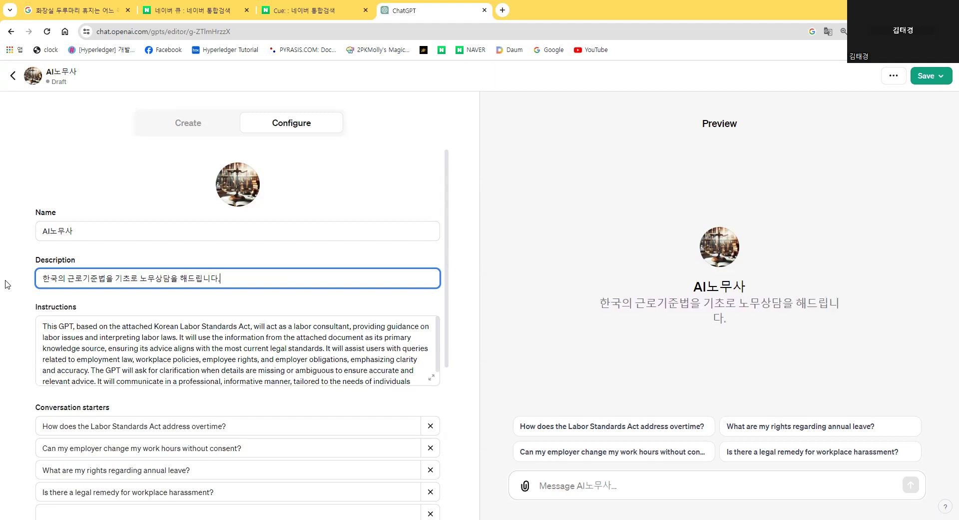
{"action": "left_click", "coordinate": [666, 303]}
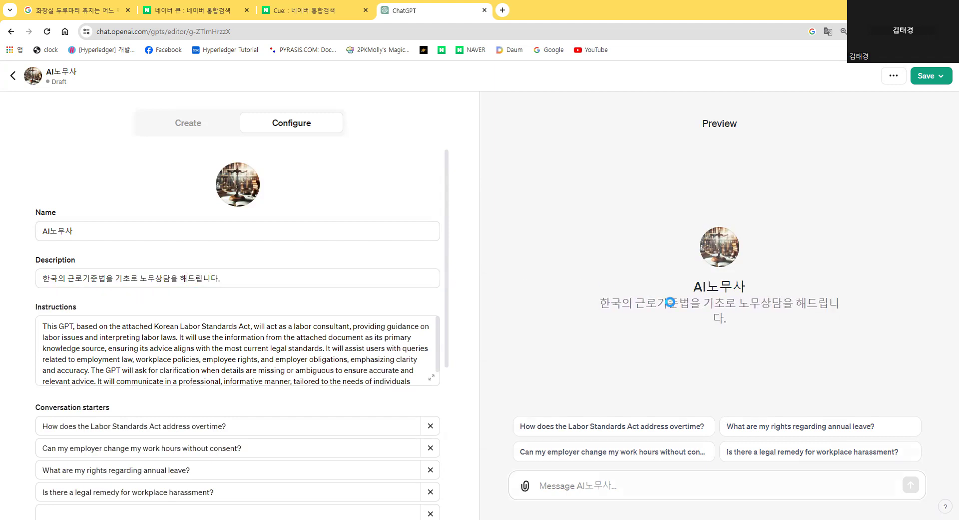
{"action": "left_click", "coordinate": [317, 277]}
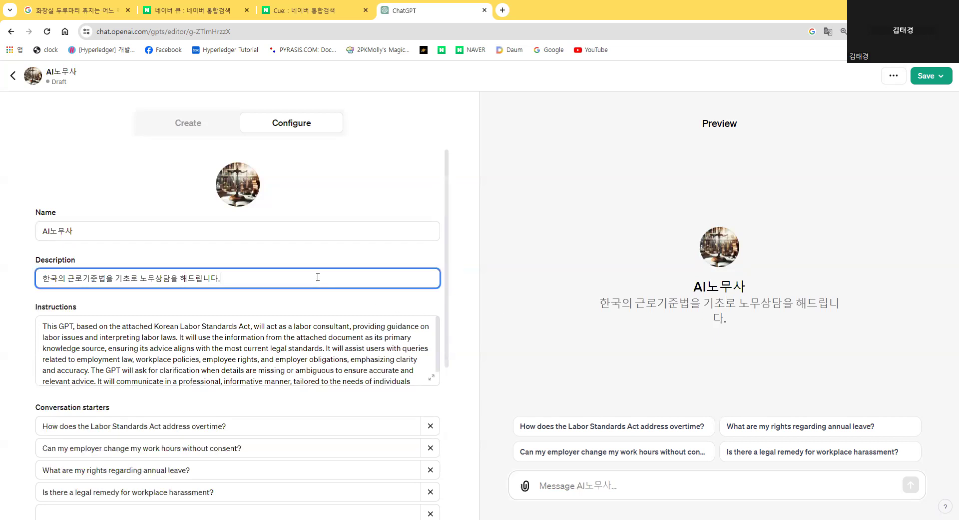
Review the end of the GPT's instructions and highlight the first suggested conversation starter.
{"action": "left_click", "coordinate": [180, 340]}
{"action": "scroll", "coordinate": [225, 350], "scroll_direction": "down", "scroll_amount": 1}
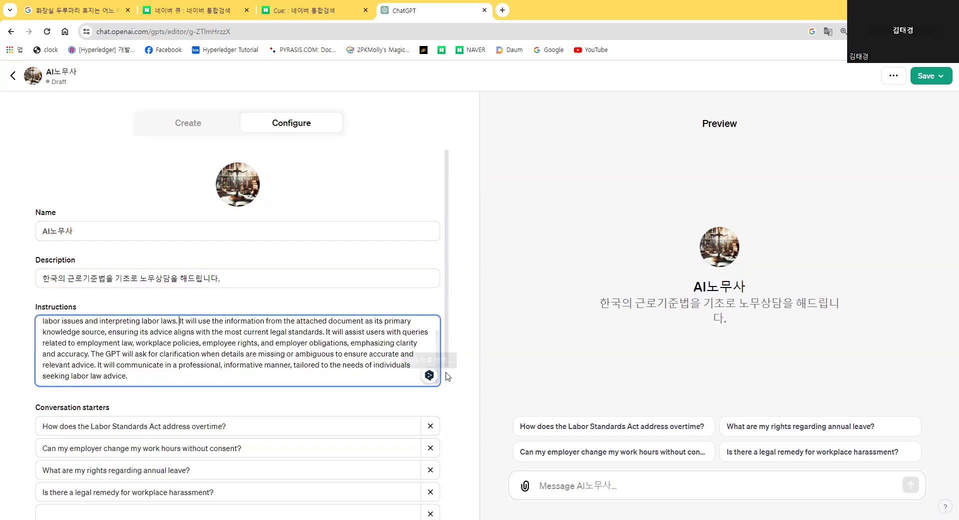
{"action": "left_click", "coordinate": [310, 426]}
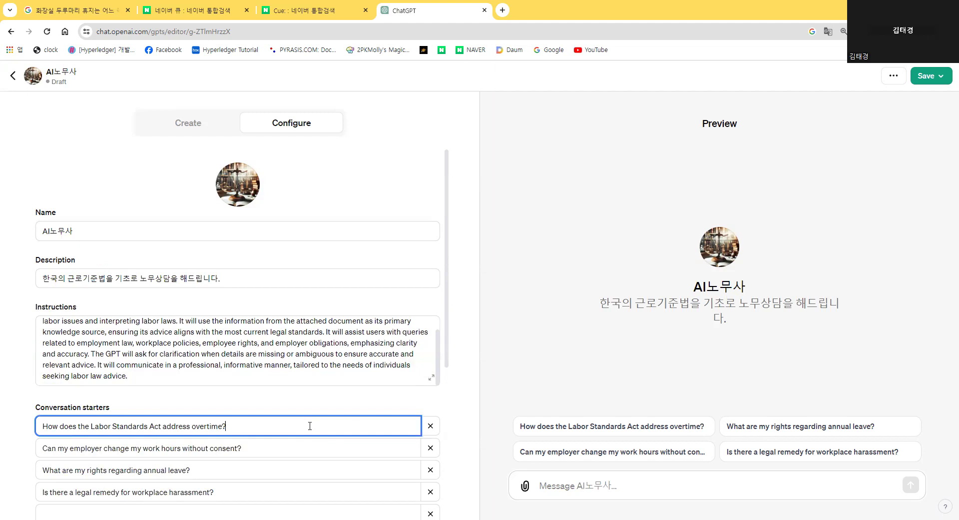
{"action": "scroll", "coordinate": [300, 423], "scroll_direction": "down", "scroll_amount": 4}
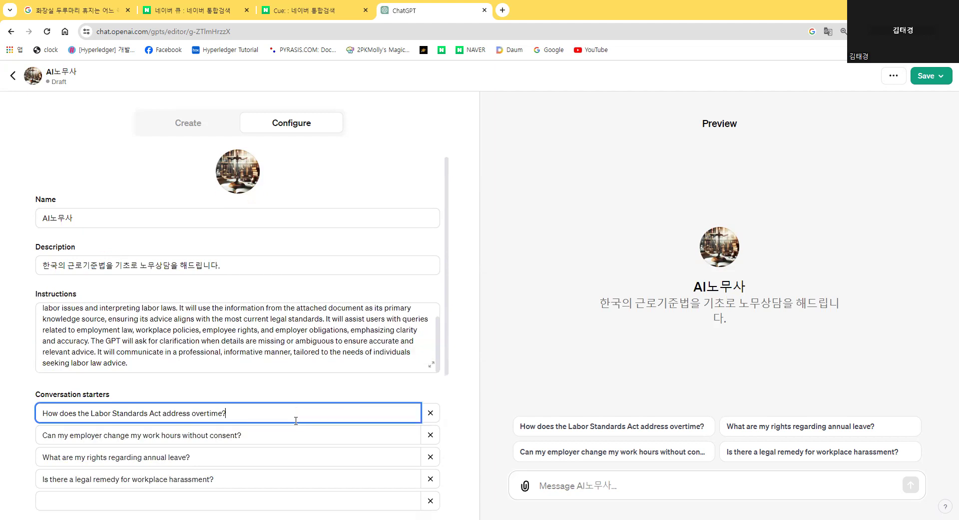
{"action": "left_click_drag", "start_coordinate": [111, 207], "coordinate": [43, 206]}
{"action": "left_click", "coordinate": [194, 226]}
{"action": "left_click_drag", "start_coordinate": [256, 226], "coordinate": [36, 226]}
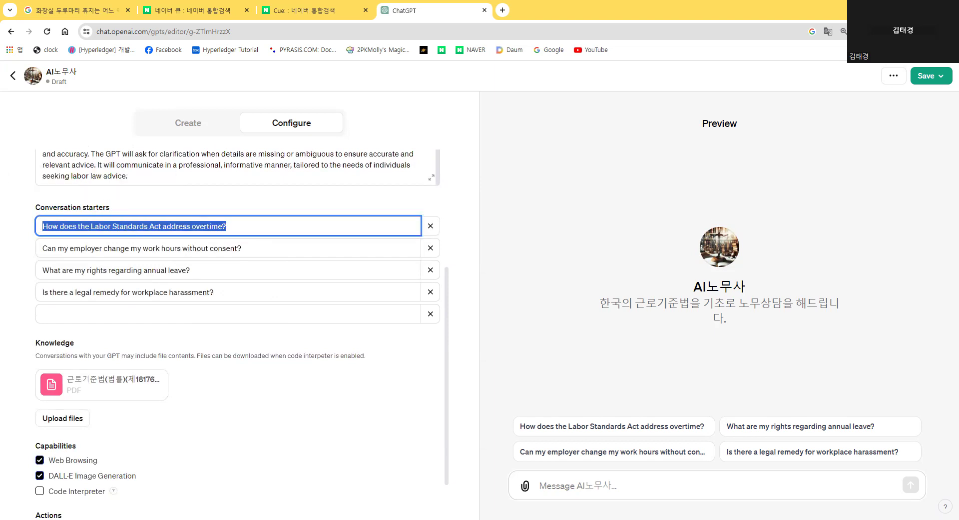
{"action": "key", "text": "alt+Tab"}
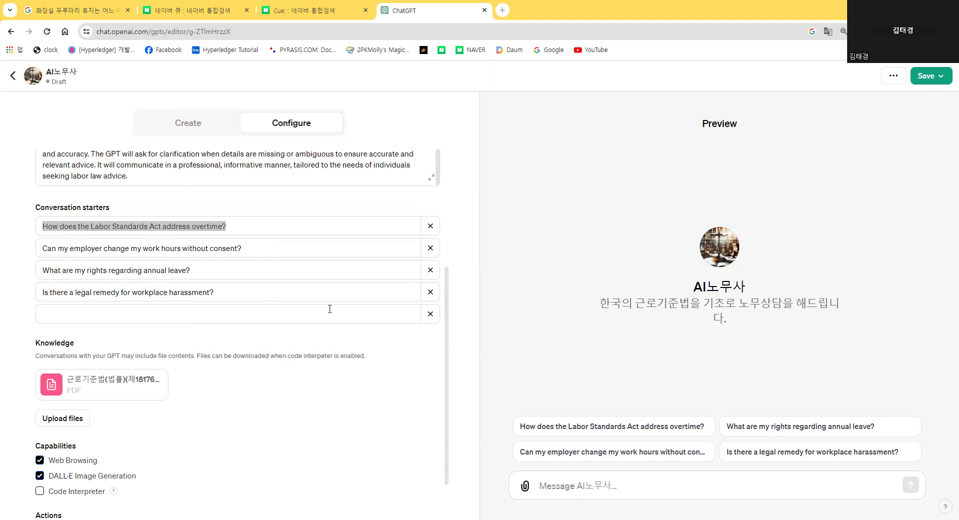
{"action": "left_click_drag", "start_coordinate": [79, 227], "coordinate": [659, 406]}
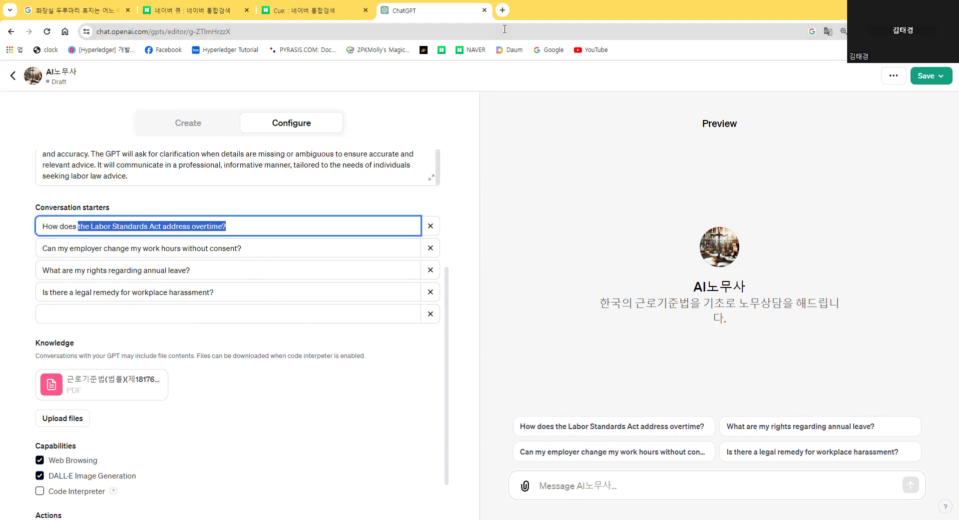
{"action": "mouse_move", "coordinate": [626, 473]}
{"action": "left_mouse_down"}
{"action": "mouse_move", "coordinate": [615, 387]}
{"action": "mouse_move", "coordinate": [869, 459]}
{"action": "mouse_move", "coordinate": [783, 464]}
{"action": "left_mouse_up"}
{"action": "left_click_drag", "start_coordinate": [252, 305], "coordinate": [226, 306]}
{"action": "mouse_move", "coordinate": [152, 299]}
{"action": "left_mouse_down"}
{"action": "mouse_move", "coordinate": [165, 312]}
{"action": "mouse_move", "coordinate": [78, 210]}
{"action": "mouse_move", "coordinate": [239, 290]}
{"action": "mouse_move", "coordinate": [188, 311]}
{"action": "left_mouse_up"}
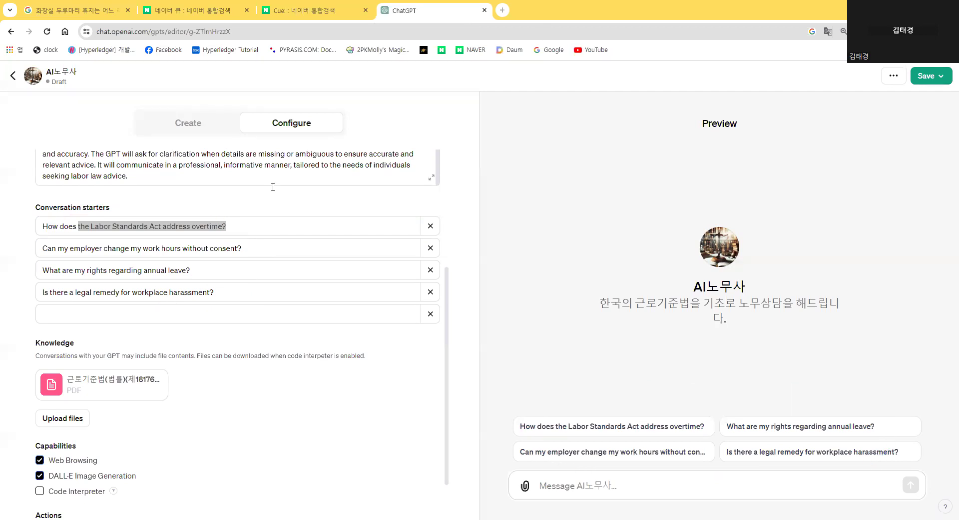
Replace the first conversation starter with "고용주가 근무시간을 임의로 변경할 수 있나요?".
{"action": "triple_click", "coordinate": [255, 223]}
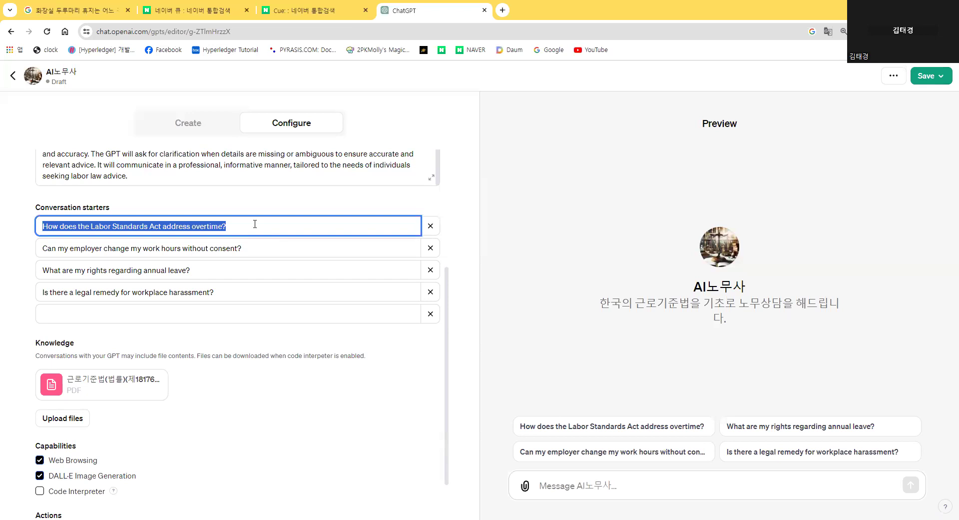
{"action": "type", "text": "고용주개"}
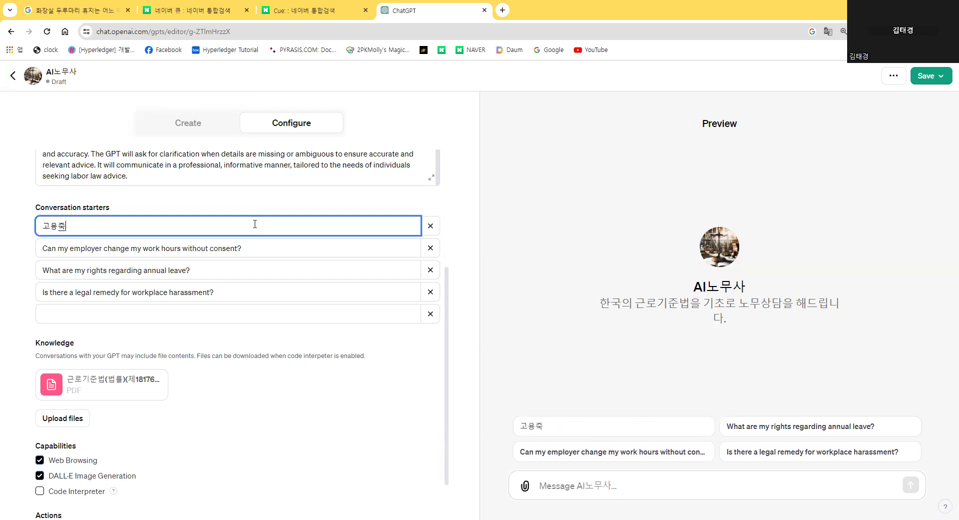
{"action": "type", "text": " 근무시간을 임의"}
{"action": "type", "text": "로 변경할 수 이"}
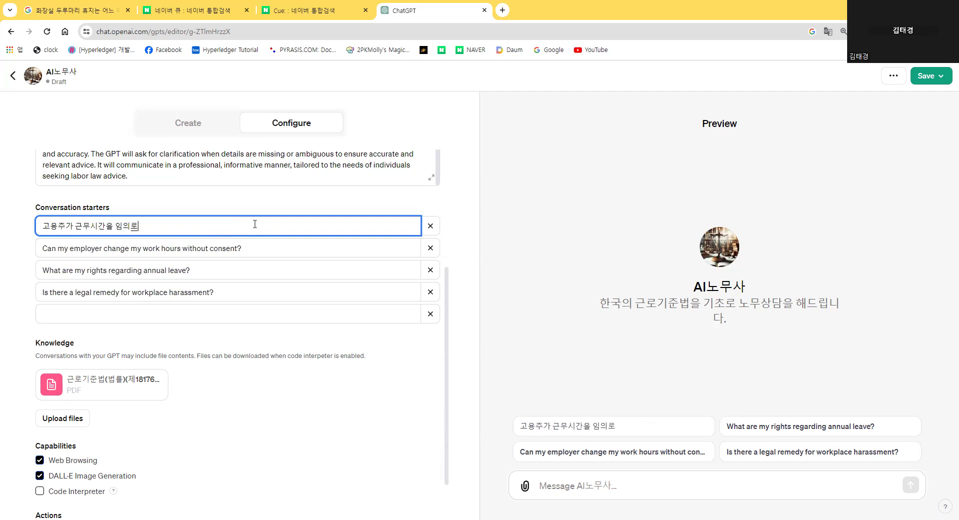
{"action": "type", "text": "있나"}
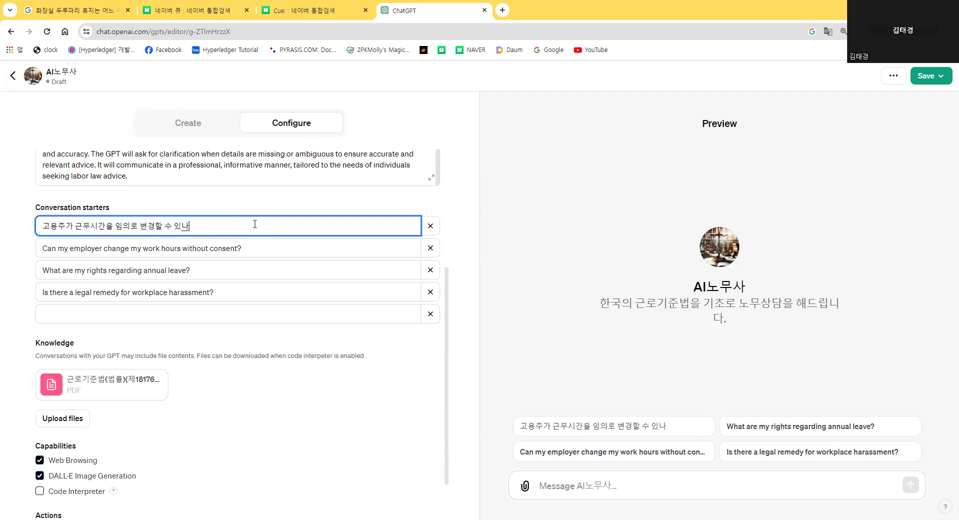
{"action": "type", "text": "요?"}
Replace the second conversation starter with "퇴지금을 받을 수 있는 조건은 무엇인가요?".
{"action": "left_click", "coordinate": [286, 251]}
{"action": "key", "text": "ctrl+a"}
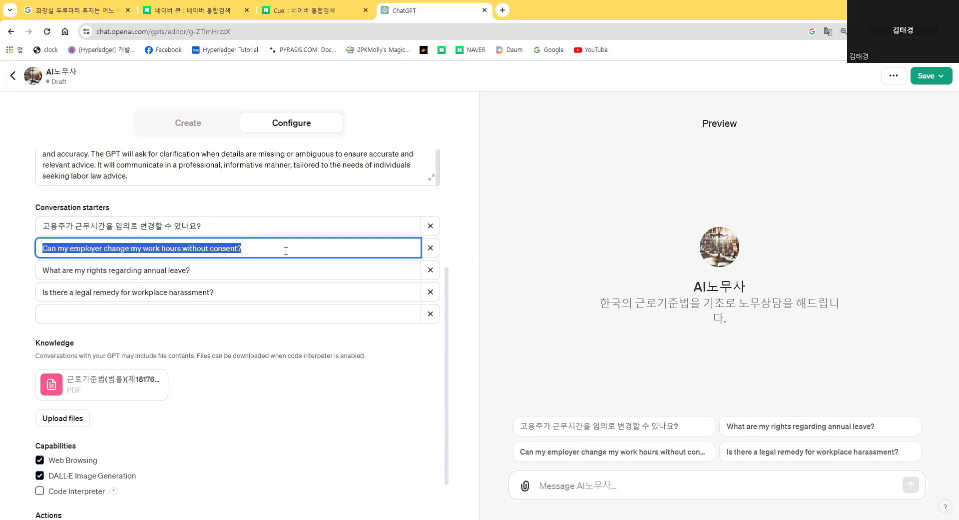
{"action": "type", "text": "퇴직"}
{"action": "type", "text": "금을 받을 수 이"}
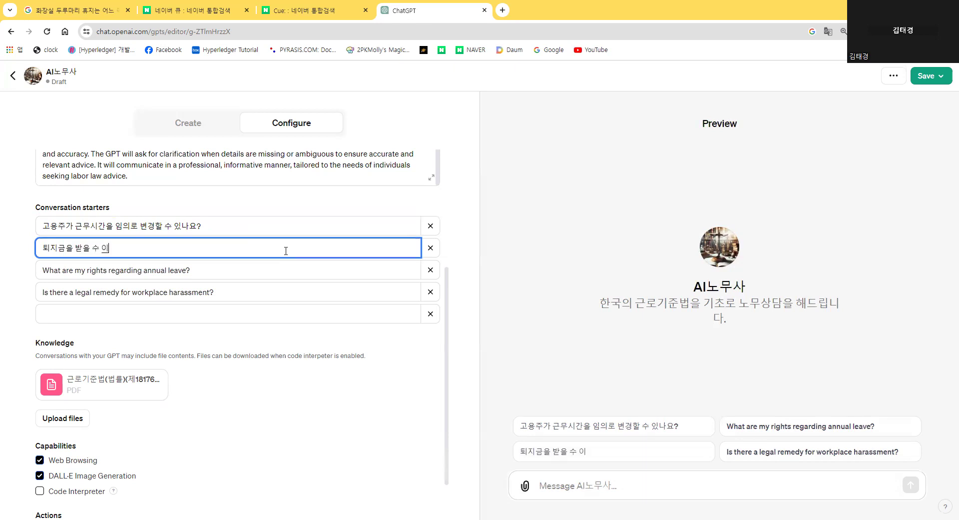
{"action": "key", "text": "BackSpace"}
{"action": "type", "text": "있는 조건은"}
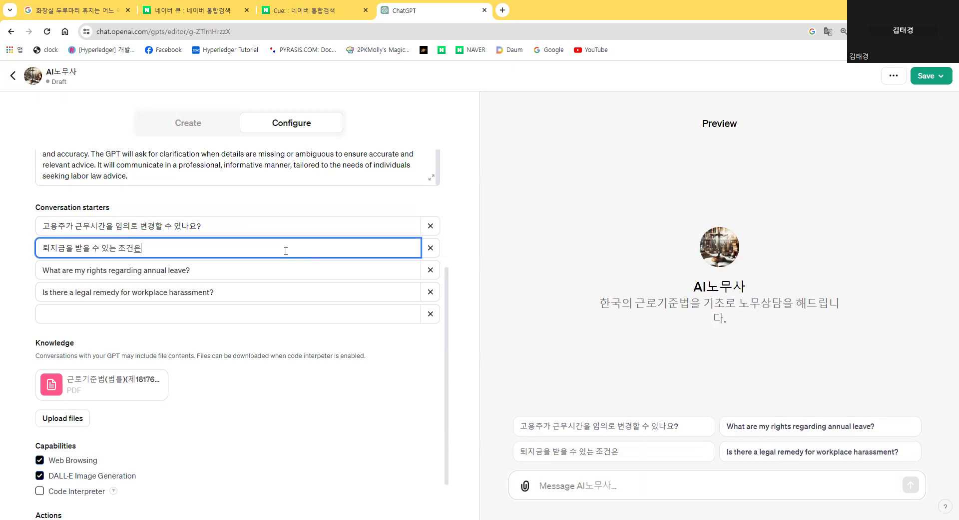
{"action": "type", "text": " 뭉엇인가요?"}
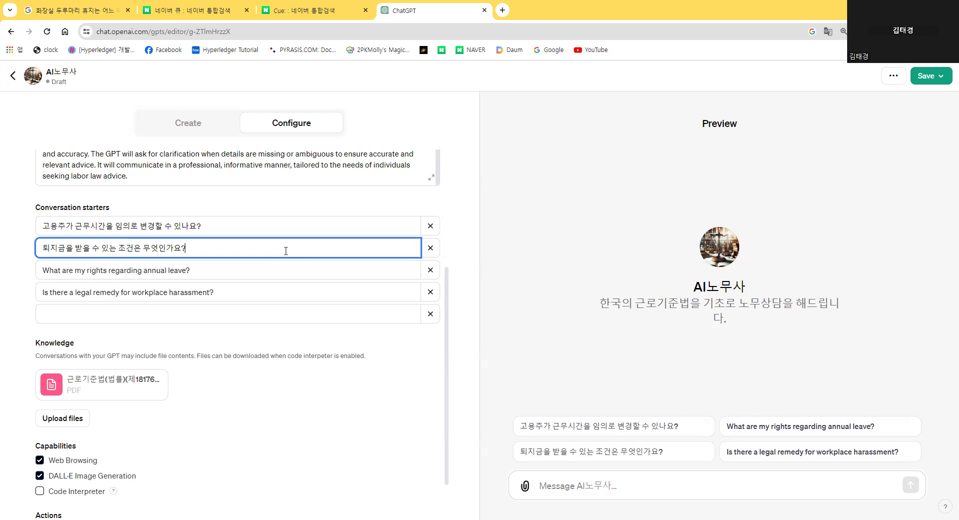
Replace the third conversation starter with "초과근무 규정에는 무엇이 있나요?".
{"action": "left_click", "coordinate": [274, 270]}
{"action": "key", "text": "ctrl+a"}
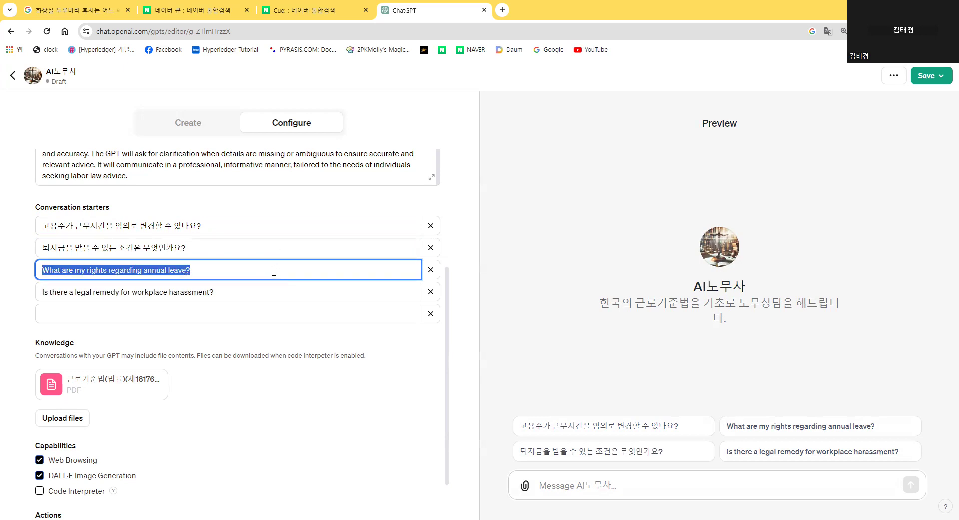
{"action": "type", "text": "초과근"}
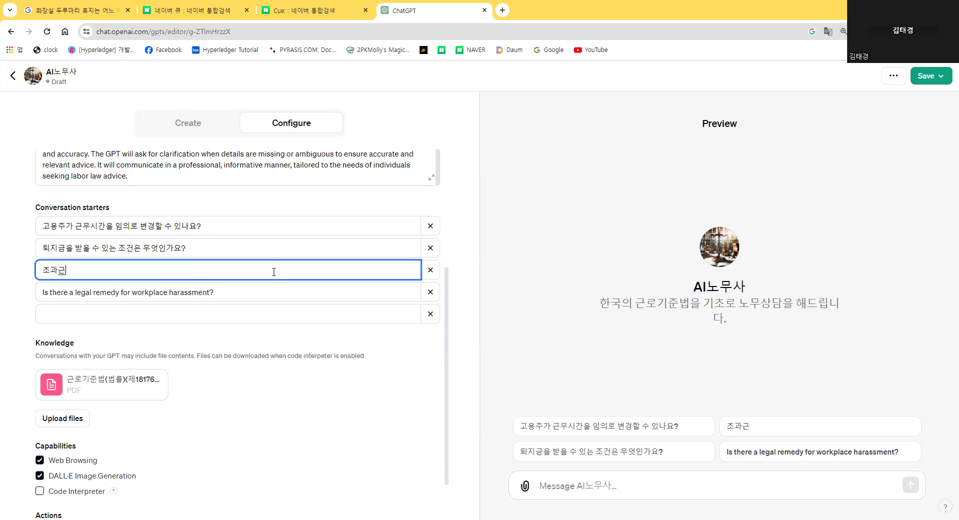
{"action": "type", "text": "무 ㄱ규정에는"}
{"action": "type", "text": " 무엇이 있나요>?"}
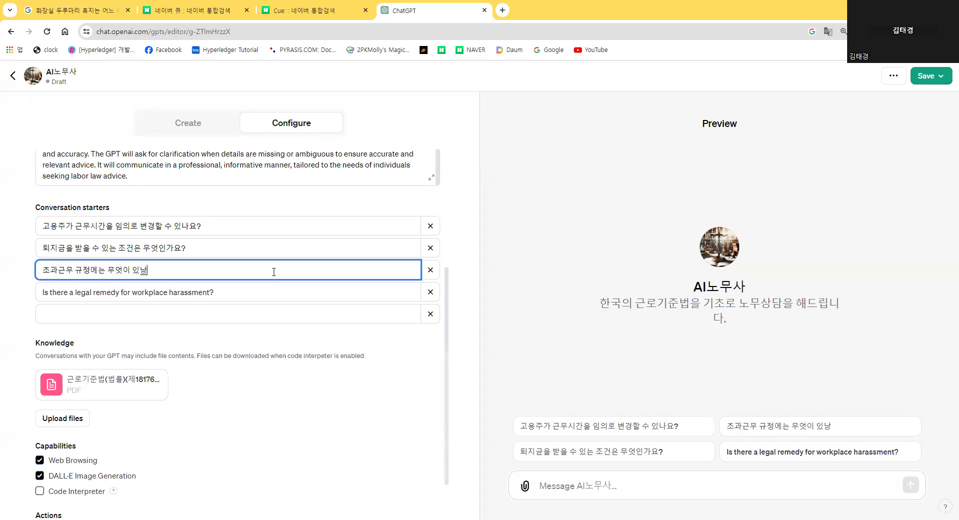
{"action": "key", "text": "BackSpace"}
{"action": "key", "text": "BackSpace"}
{"action": "type", "text": "?"}
Replace the fourth conversation starter with "도급근로자에게 지급되어야 하는 임금액은 얼마인가요?".
{"action": "left_click", "coordinate": [261, 288]}
{"action": "key", "text": "ctrl+a"}
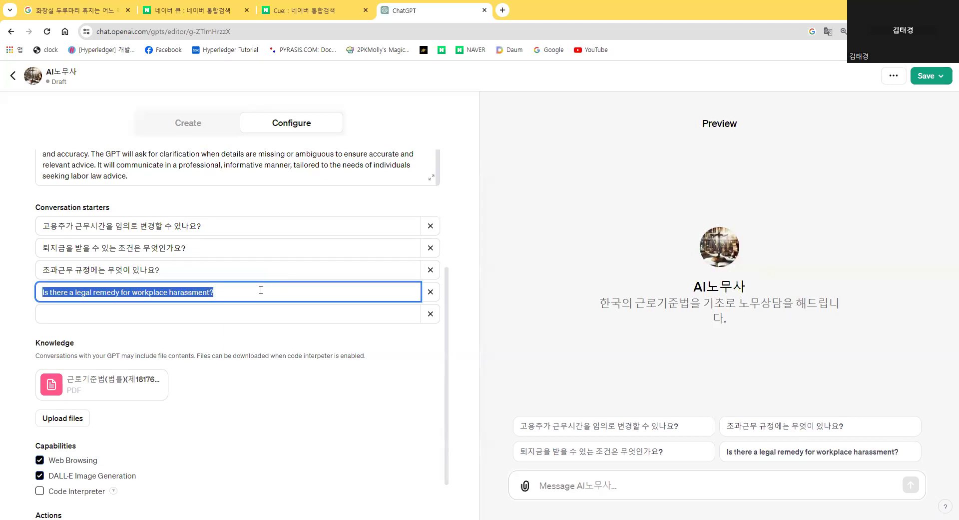
{"action": "type", "text": "도급근로자"}
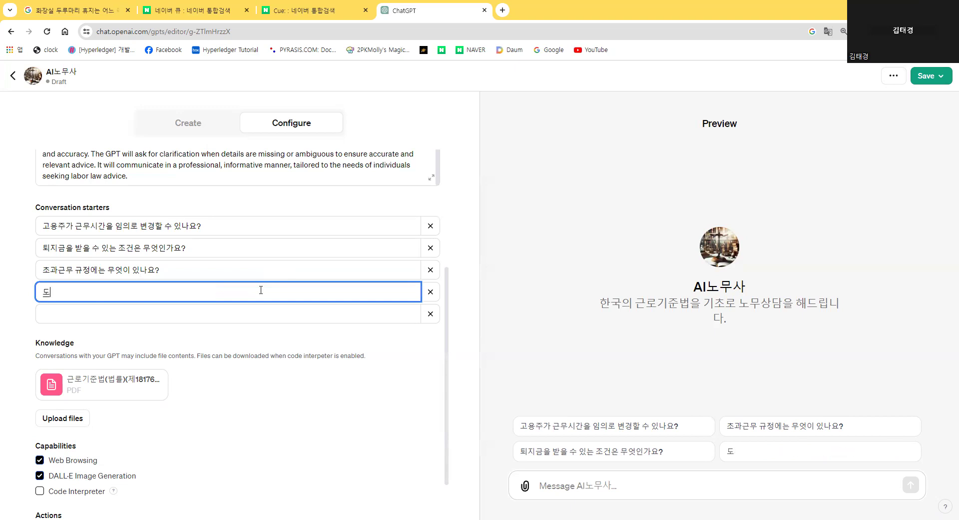
{"action": "type", "text": "에게"}
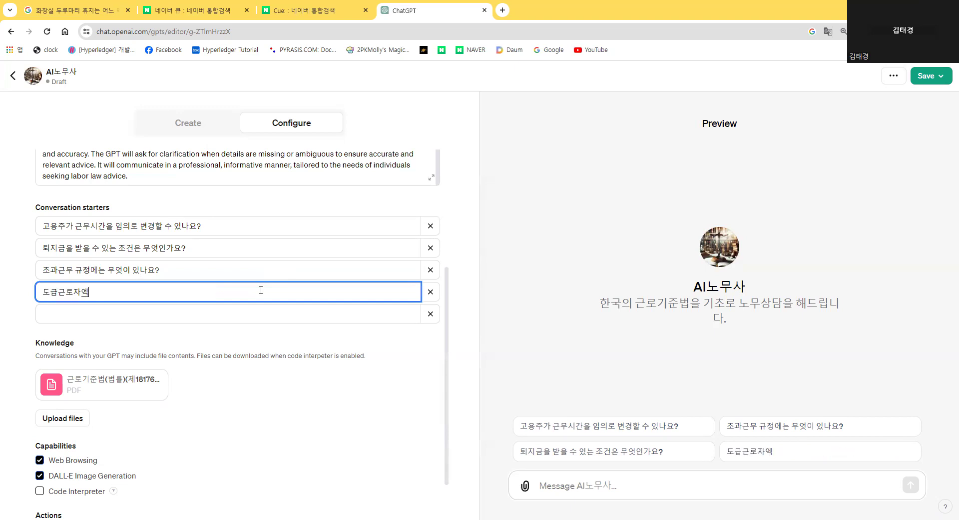
{"action": "type", "text": " 지급되어야"}
{"action": "type", "text": " 하는 임금액 ㅇ"}
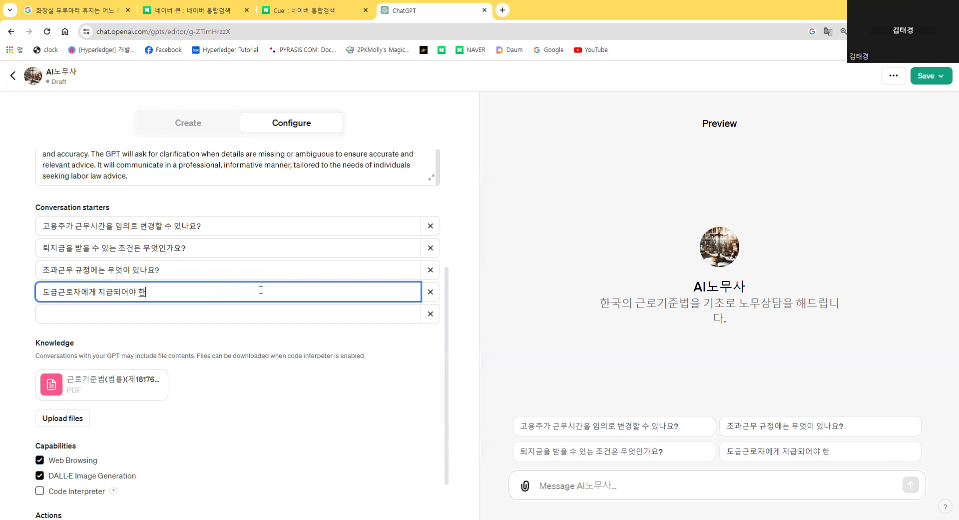
{"action": "type", "text": "은 얼마인가요?"}
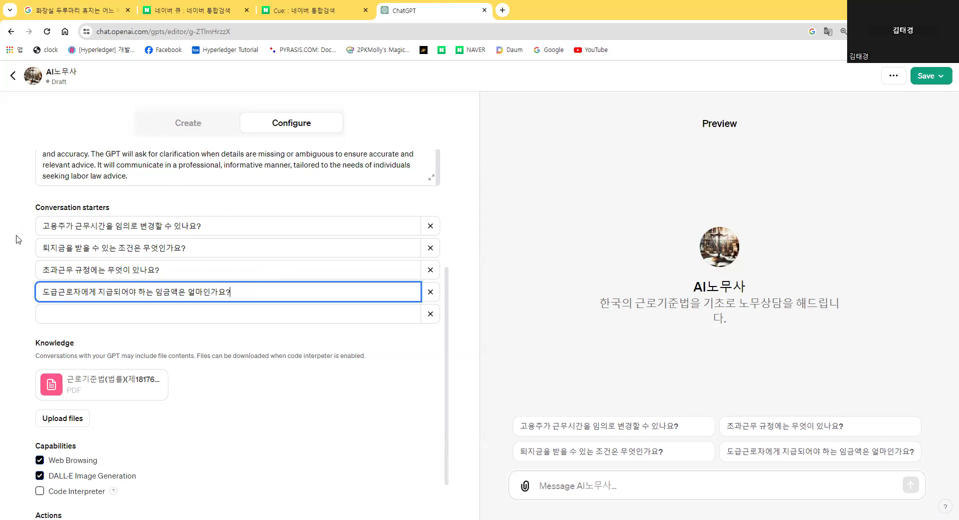
{"action": "left_click", "coordinate": [379, 374]}
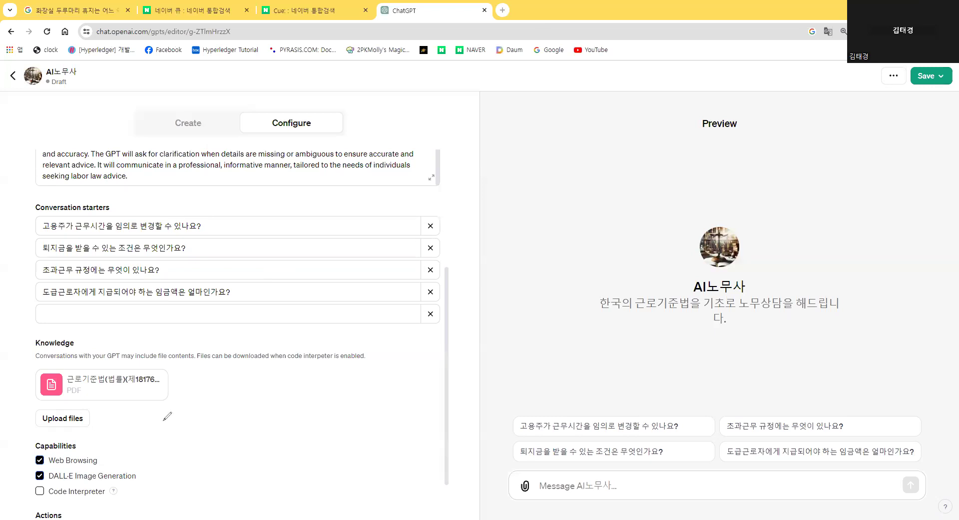
Circle the PDF under Knowledge, mark the Web Browsing, DALL·E Image Generation and Code Interpreter capabilities, and clear the marks.
{"action": "mouse_move", "coordinate": [180, 406]}
{"action": "left_mouse_down"}
{"action": "mouse_move", "coordinate": [28, 392]}
{"action": "mouse_move", "coordinate": [150, 352]}
{"action": "mouse_move", "coordinate": [181, 393]}
{"action": "mouse_move", "coordinate": [68, 395]}
{"action": "mouse_move", "coordinate": [85, 342]}
{"action": "mouse_move", "coordinate": [129, 354]}
{"action": "left_mouse_up"}
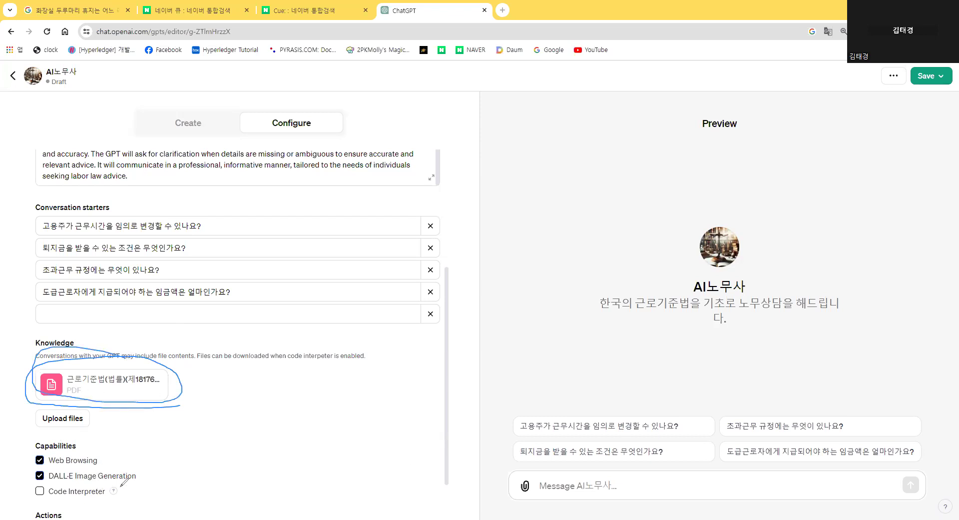
{"action": "left_click_drag", "start_coordinate": [31, 465], "coordinate": [108, 462]}
{"action": "mouse_move", "coordinate": [29, 480]}
{"action": "left_mouse_down"}
{"action": "mouse_move", "coordinate": [144, 477]}
{"action": "mouse_move", "coordinate": [141, 452]}
{"action": "mouse_move", "coordinate": [56, 450]}
{"action": "mouse_move", "coordinate": [23, 470]}
{"action": "mouse_move", "coordinate": [45, 474]}
{"action": "mouse_move", "coordinate": [39, 492]}
{"action": "left_mouse_up"}
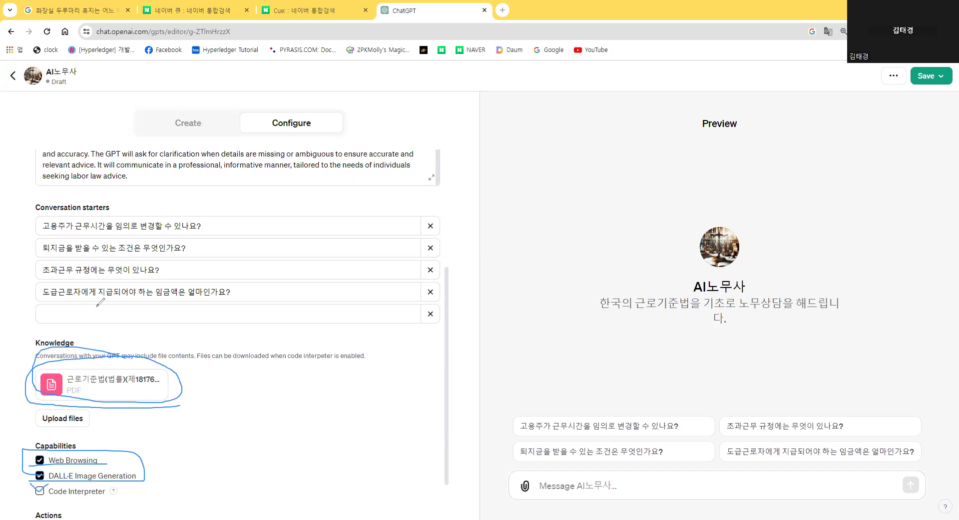
{"action": "key", "text": "e"}
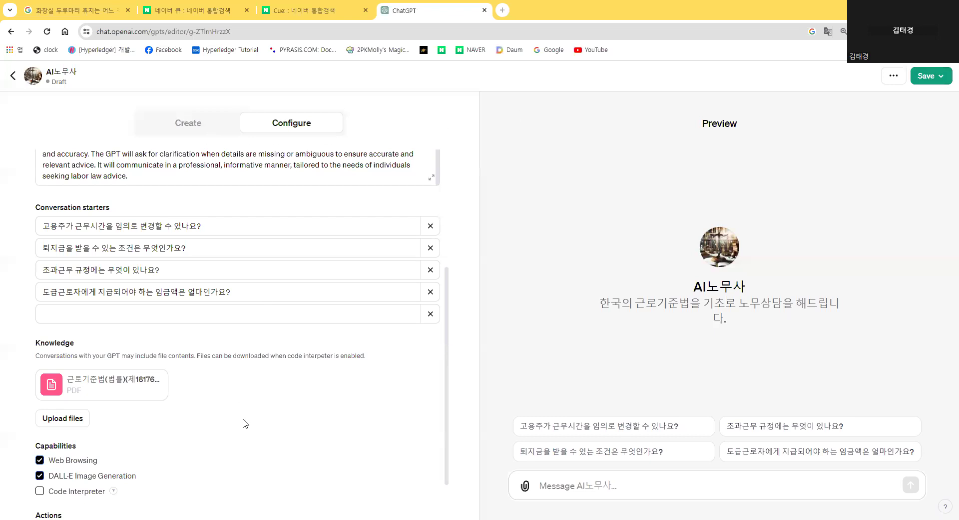
Look at the GPT's action settings and the example schemas, and return to the GPT Builder conversation.
{"action": "scroll", "coordinate": [245, 430], "scroll_direction": "down", "scroll_amount": 1}
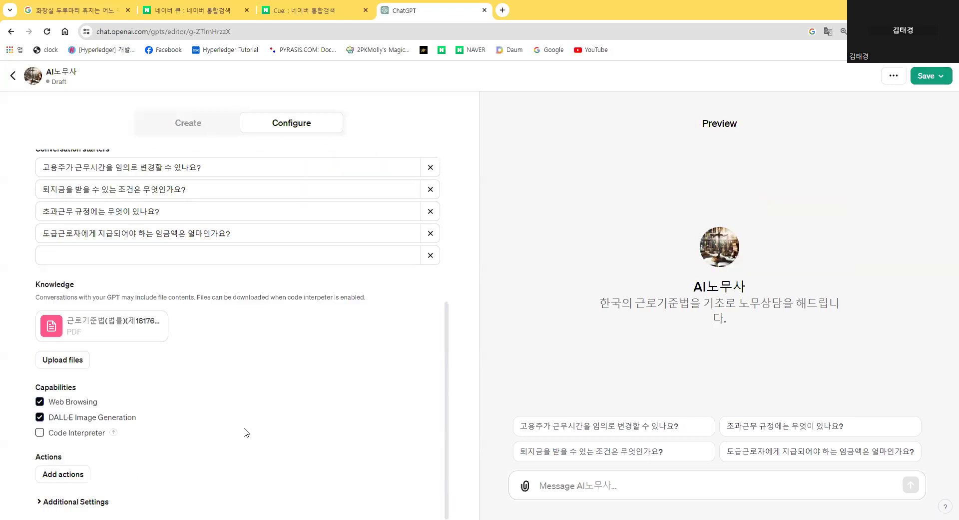
{"action": "left_click", "coordinate": [64, 474]}
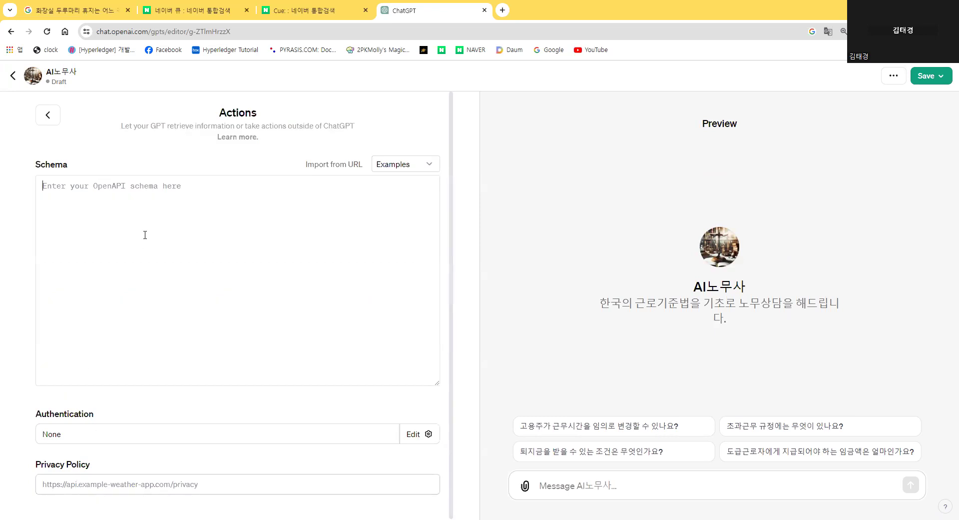
{"action": "left_click", "coordinate": [413, 168]}
{"action": "left_click", "coordinate": [81, 192]}
{"action": "left_click", "coordinate": [22, 118]}
{"action": "left_click", "coordinate": [351, 171]}
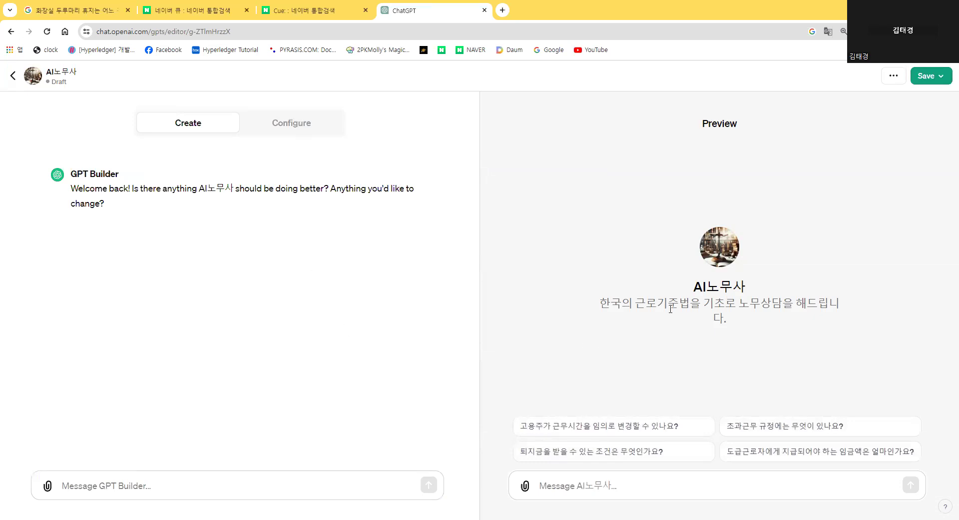
Publish AI노무사 with its visibility set to Public.
{"action": "left_click", "coordinate": [935, 79]}
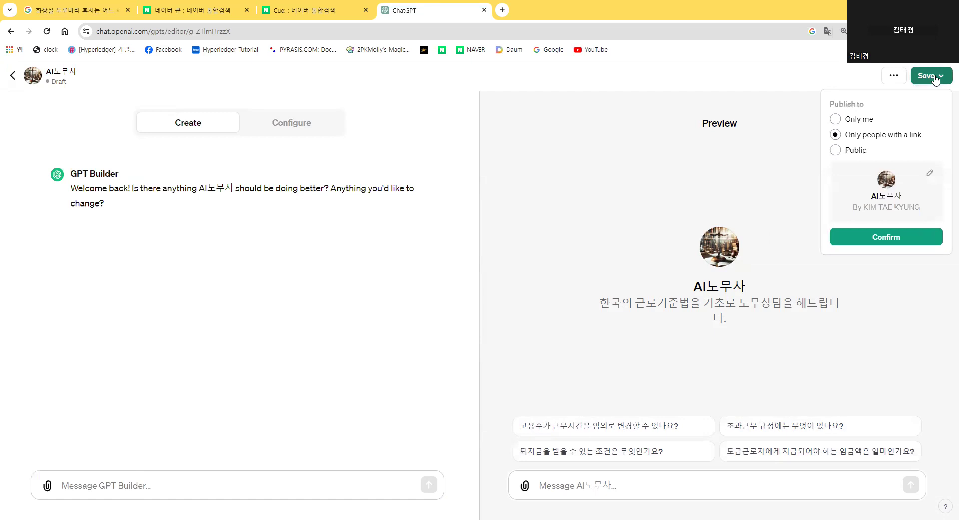
{"action": "left_click", "coordinate": [894, 76]}
{"action": "left_click", "coordinate": [932, 78]}
{"action": "mouse_move", "coordinate": [854, 154]}
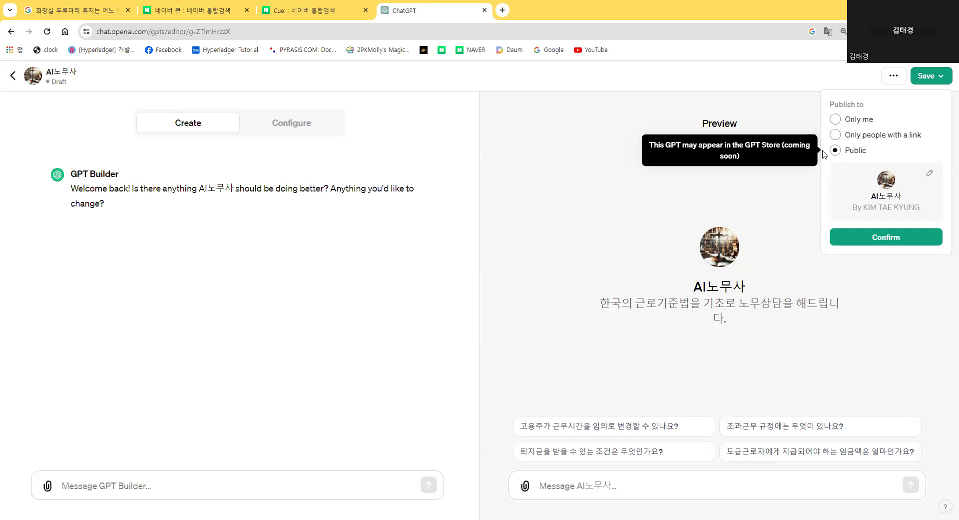
{"action": "left_click", "coordinate": [878, 245]}
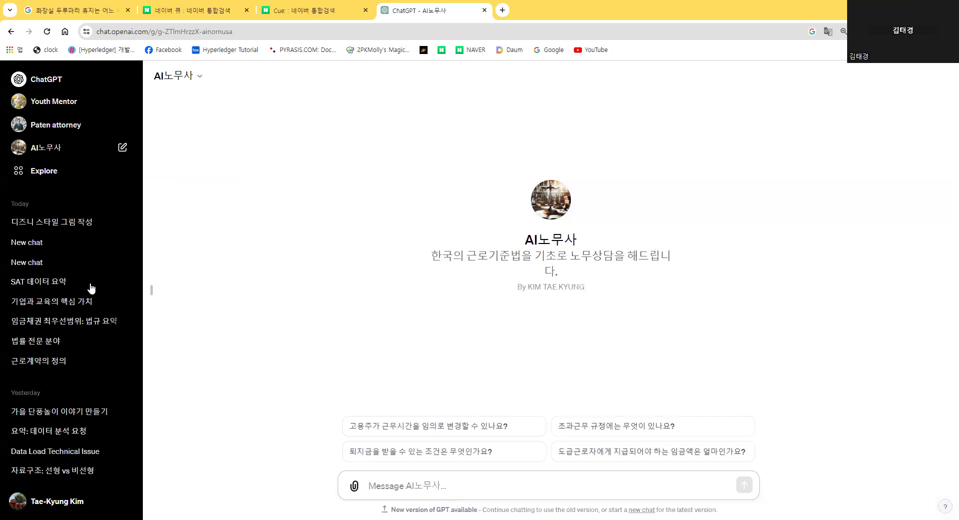
Start a new chat with the published AI노무사.
{"action": "left_click", "coordinate": [200, 76]}
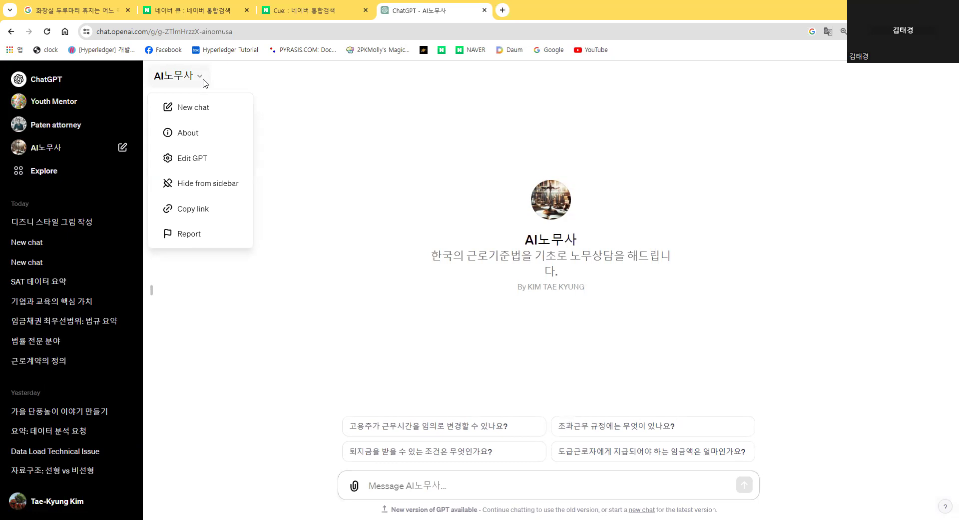
{"action": "left_click", "coordinate": [233, 118]}
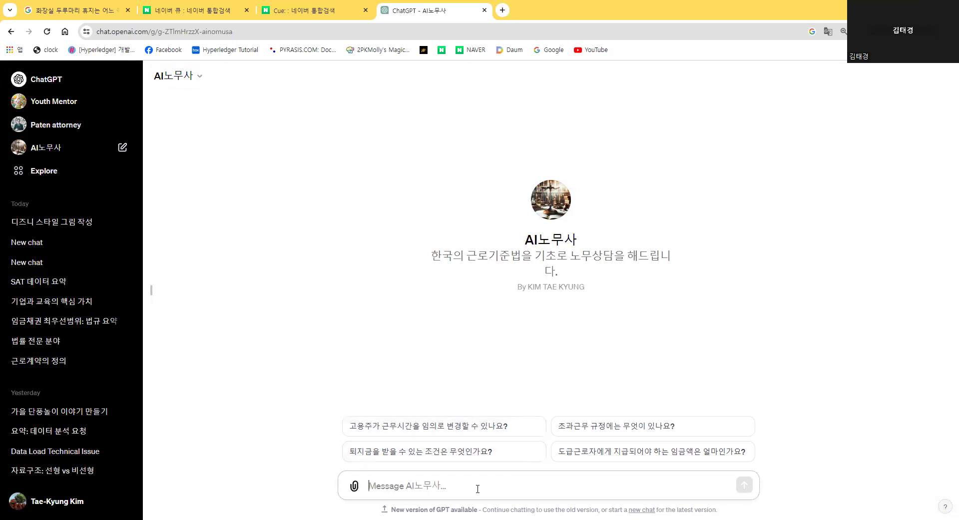
Ask AI노무사 the suggested question "초과근무 규정에는 무엇이 있나요?" and briefly highlight the question in the chat.
{"action": "left_click", "coordinate": [609, 430]}
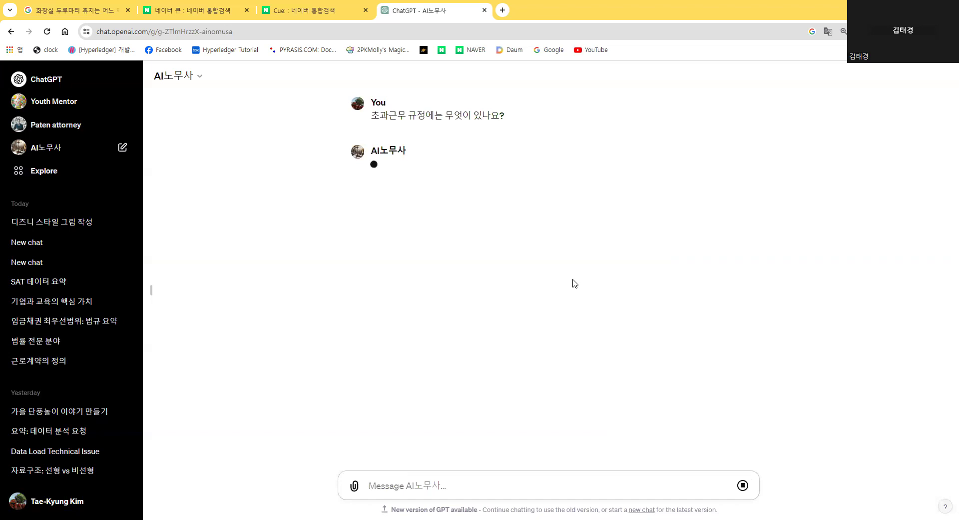
{"action": "left_click_drag", "start_coordinate": [372, 115], "coordinate": [512, 119]}
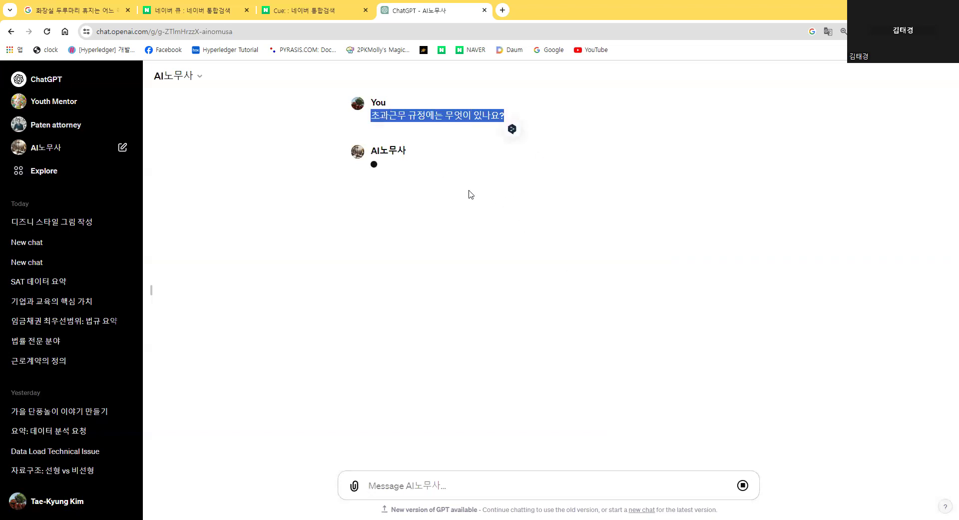
{"action": "left_click", "coordinate": [492, 177]}
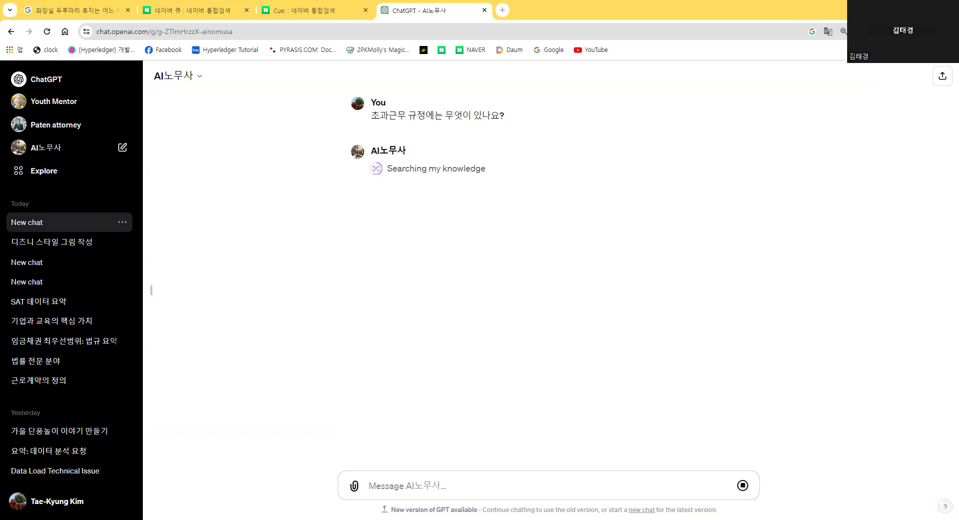
Search Google for 근로기준법 in a new tab and open the law's page on 국가법령정보센터.
{"action": "left_click", "coordinate": [503, 10]}
{"action": "left_click", "coordinate": [428, 218]}
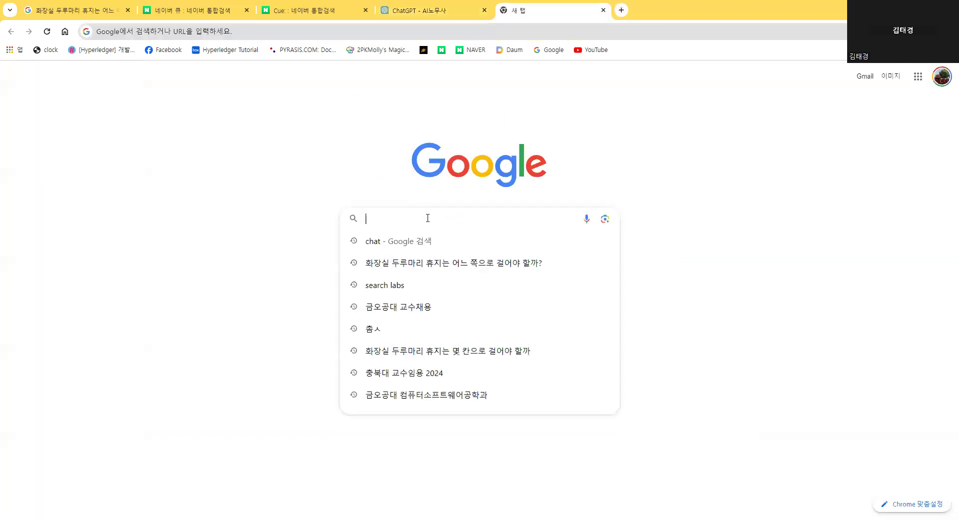
{"action": "type", "text": "근로기준볍"}
{"action": "key", "text": "Return"}
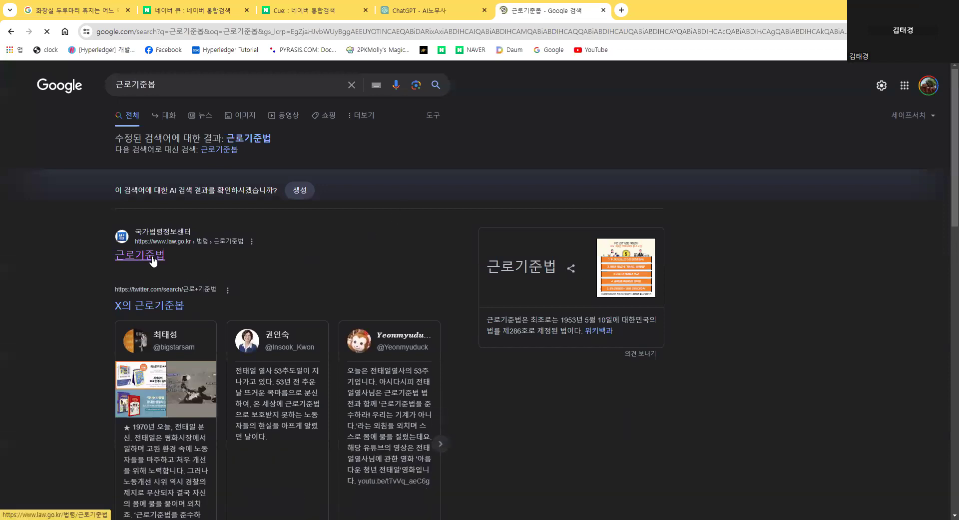
{"action": "left_click", "coordinate": [163, 257]}
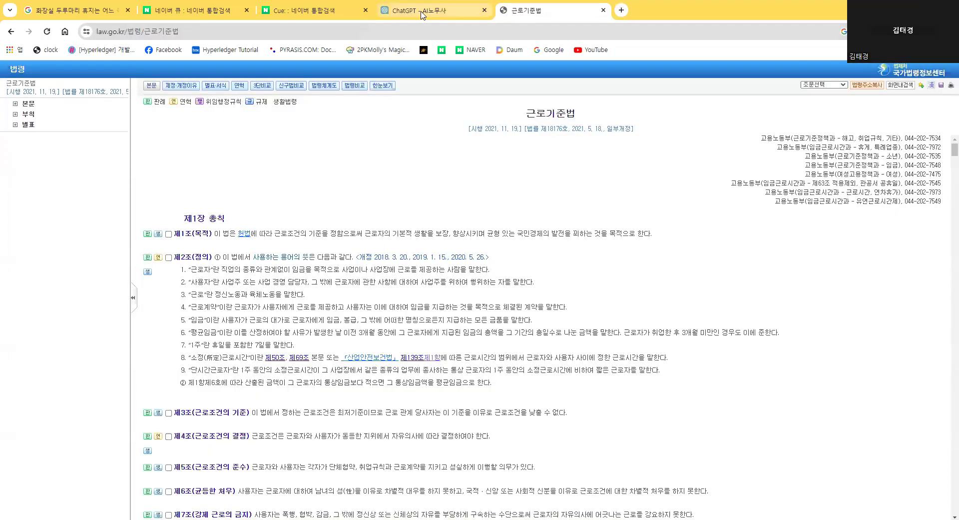
Return to the AI노무사 chat, circle the question and pending answer, mark the area below it, and clear the marks.
{"action": "left_click", "coordinate": [421, 13]}
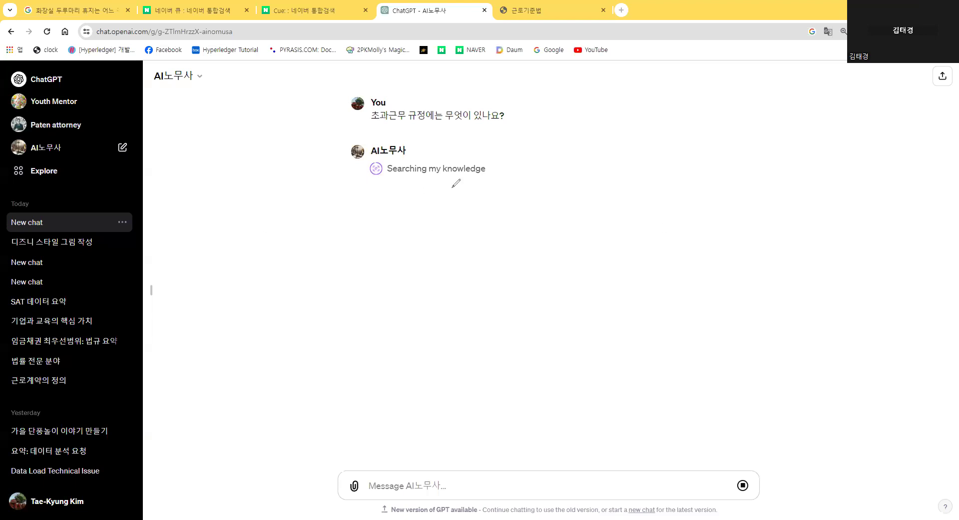
{"action": "mouse_move", "coordinate": [546, 194]}
{"action": "left_mouse_down"}
{"action": "mouse_move", "coordinate": [376, 84]}
{"action": "mouse_move", "coordinate": [580, 125]}
{"action": "mouse_move", "coordinate": [560, 189]}
{"action": "mouse_move", "coordinate": [478, 198]}
{"action": "left_mouse_up"}
{"action": "mouse_move", "coordinate": [515, 166]}
{"action": "left_mouse_down"}
{"action": "mouse_move", "coordinate": [505, 196]}
{"action": "mouse_move", "coordinate": [561, 195]}
{"action": "left_mouse_up"}
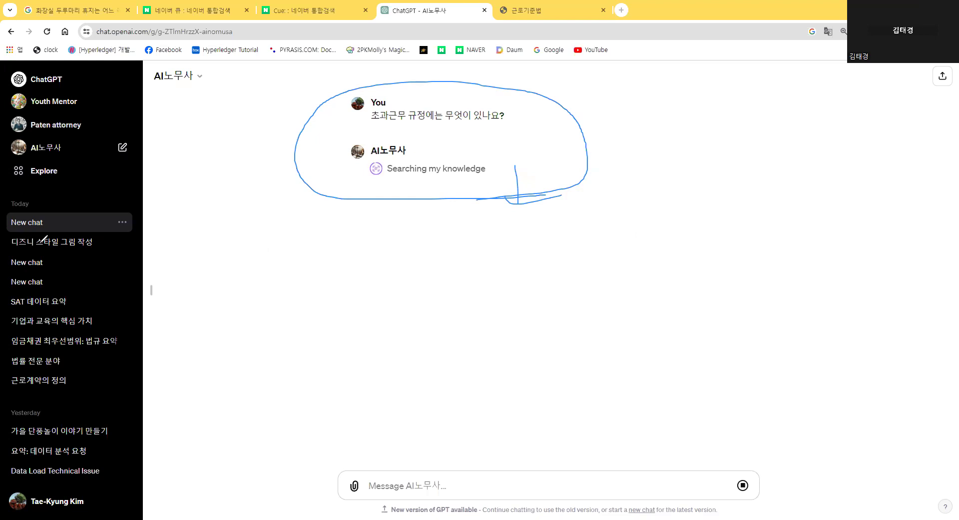
{"action": "key", "text": "Escape"}
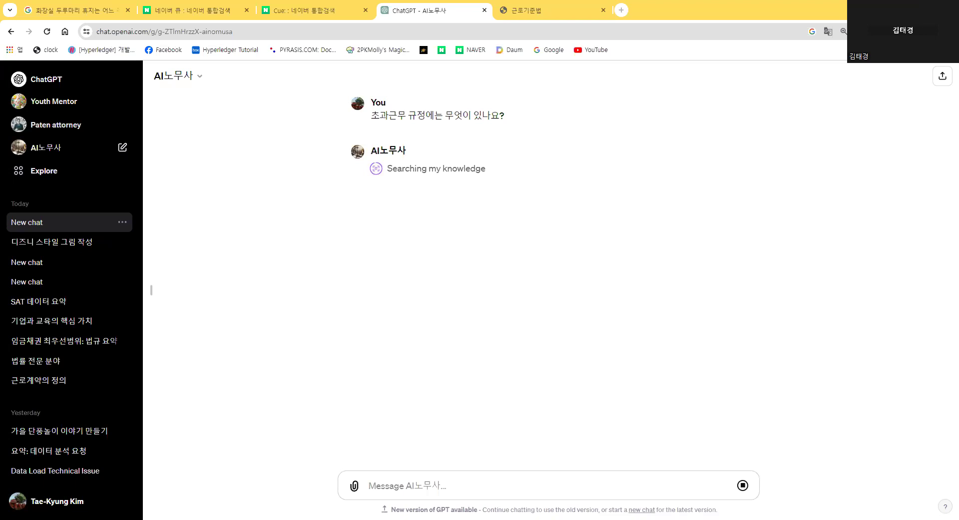
Switch to the PowerPoint lecture deck and view slides 13 and 14, ending on slide 15 with the Labor Law Navigator conversations.
{"action": "key", "text": "alt+Tab"}
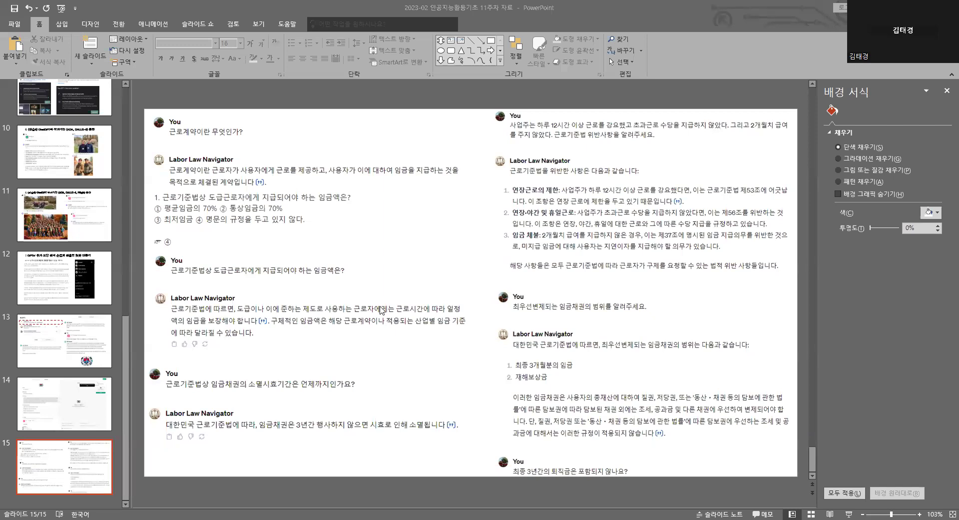
{"action": "left_click", "coordinate": [50, 364]}
{"action": "left_click", "coordinate": [48, 404]}
{"action": "left_click", "coordinate": [66, 458]}
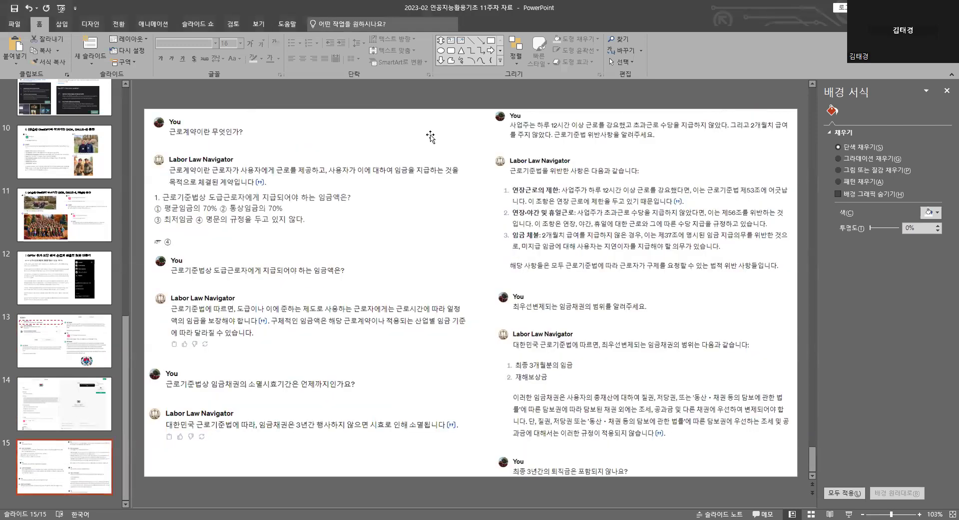